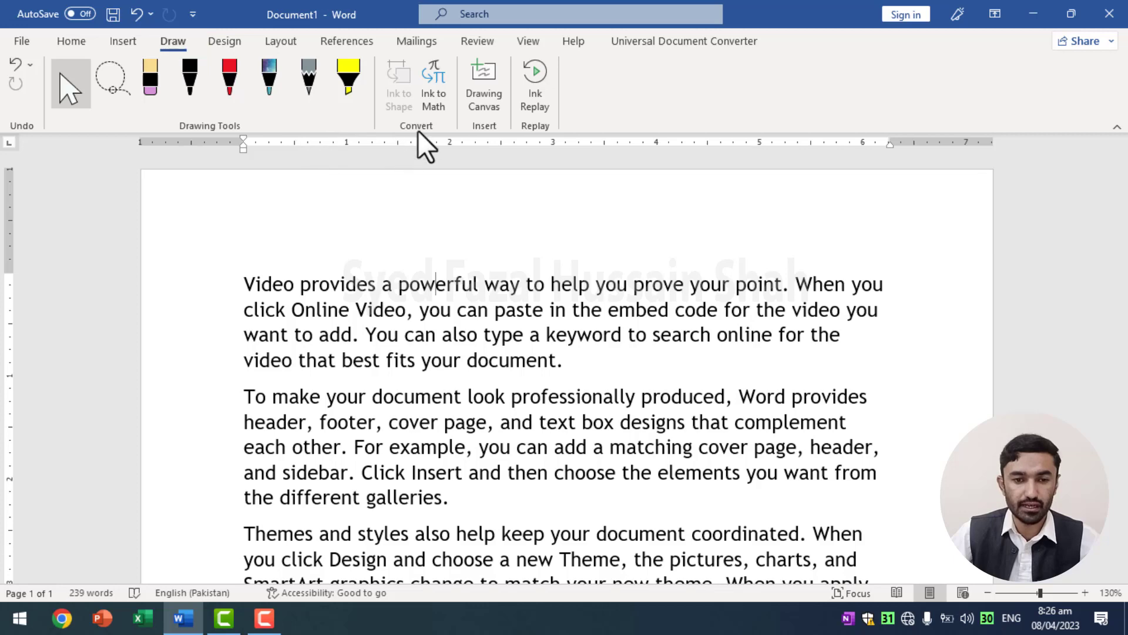
- Glance at the Design tab's style sets, then return to the Draw tab's pens
{"action": "left_click", "coordinate": [227, 39]}
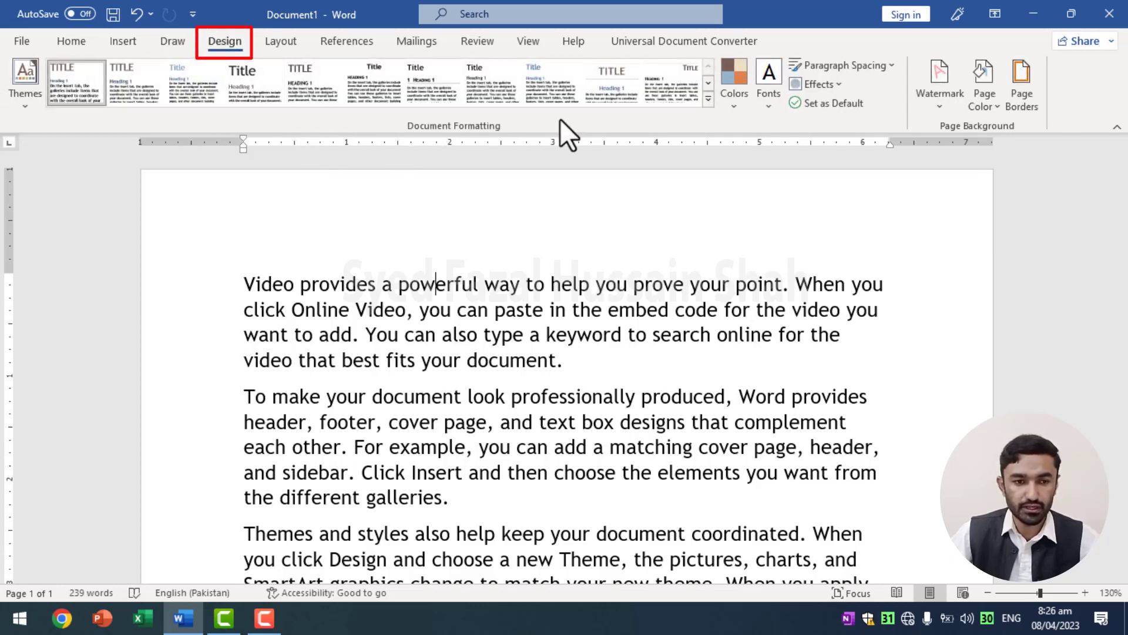
{"action": "left_click", "coordinate": [174, 41]}
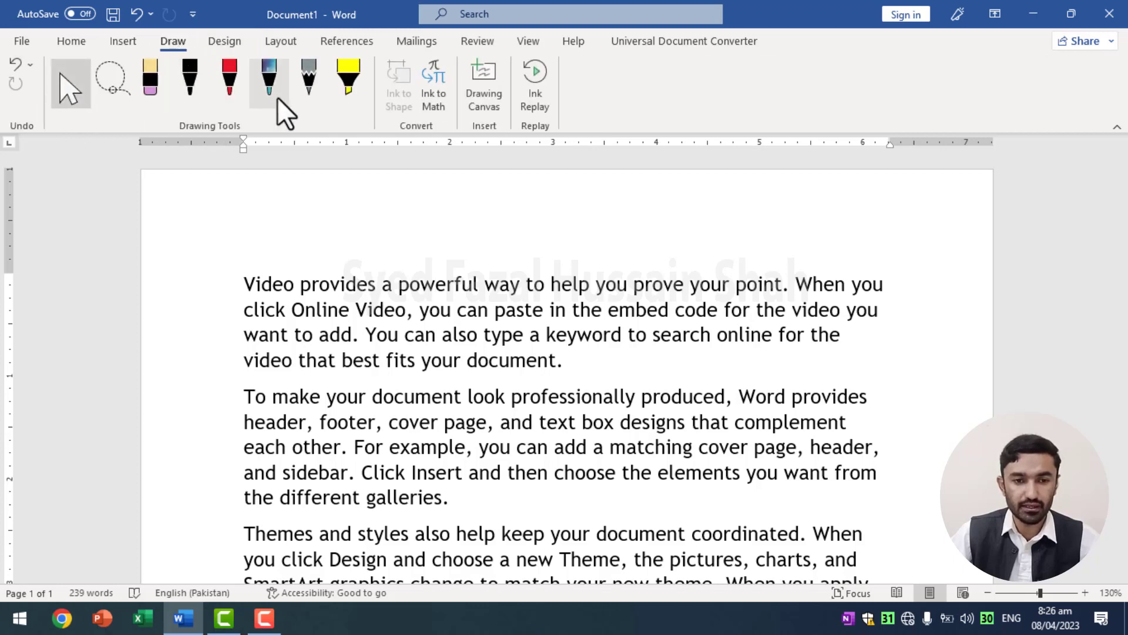
- Highlight 'powerful way' and 'professionally produced' with the yellow highlighter
{"action": "left_click", "coordinate": [354, 73]}
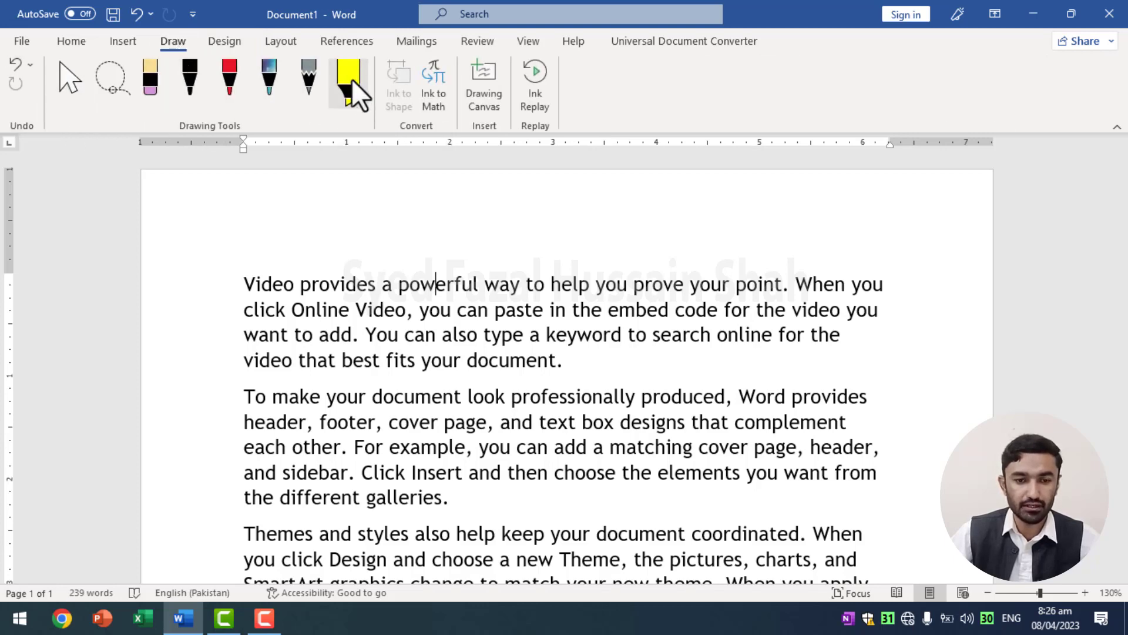
{"action": "left_click_drag", "start_coordinate": [393, 284], "coordinate": [509, 284]}
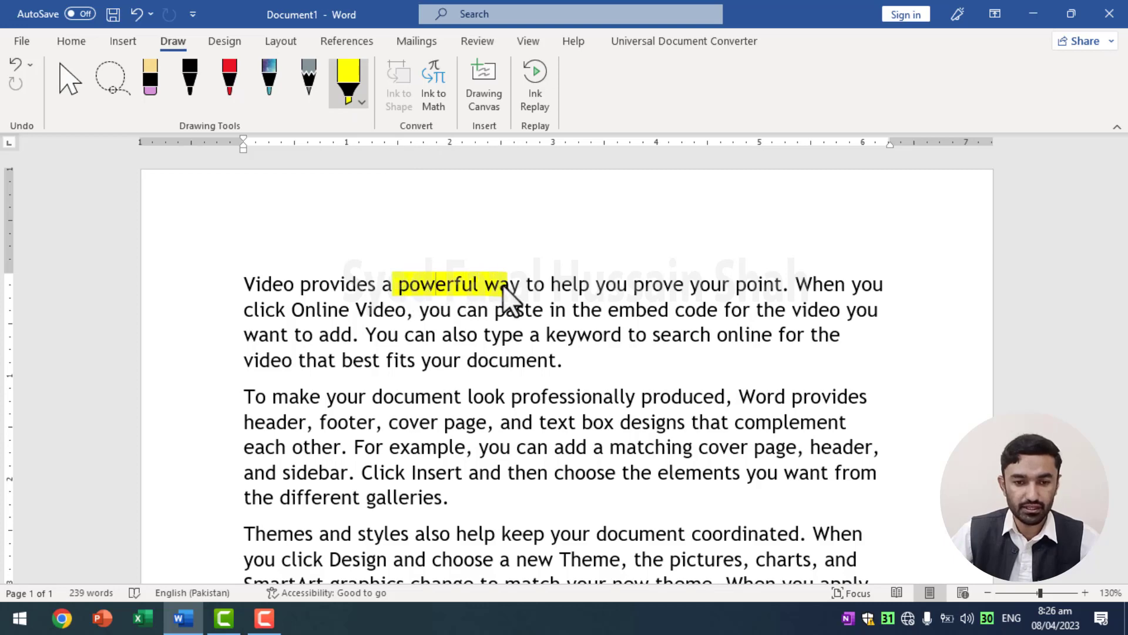
{"action": "left_click_drag", "start_coordinate": [555, 397], "coordinate": [732, 397]}
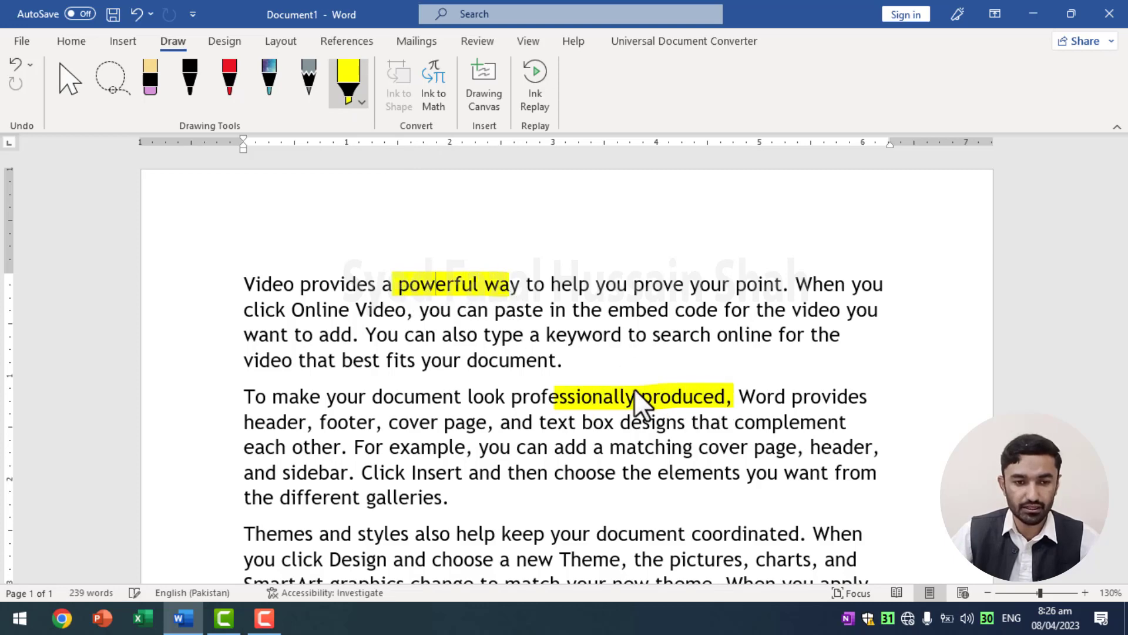
- Circle part of the first paragraph in red ink, then yellow-highlight the phrase ending 'Click Insert'
{"action": "left_click", "coordinate": [227, 76]}
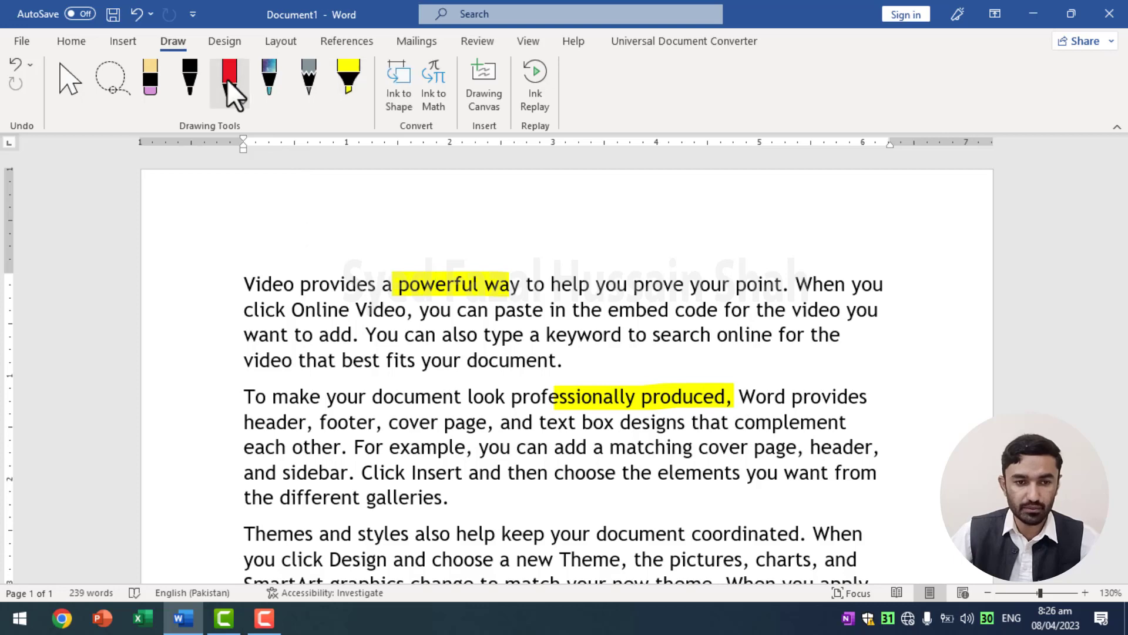
{"action": "mouse_move", "coordinate": [756, 275]}
{"action": "left_mouse_down"}
{"action": "mouse_move", "coordinate": [814, 307]}
{"action": "mouse_move", "coordinate": [767, 260]}
{"action": "left_mouse_up"}
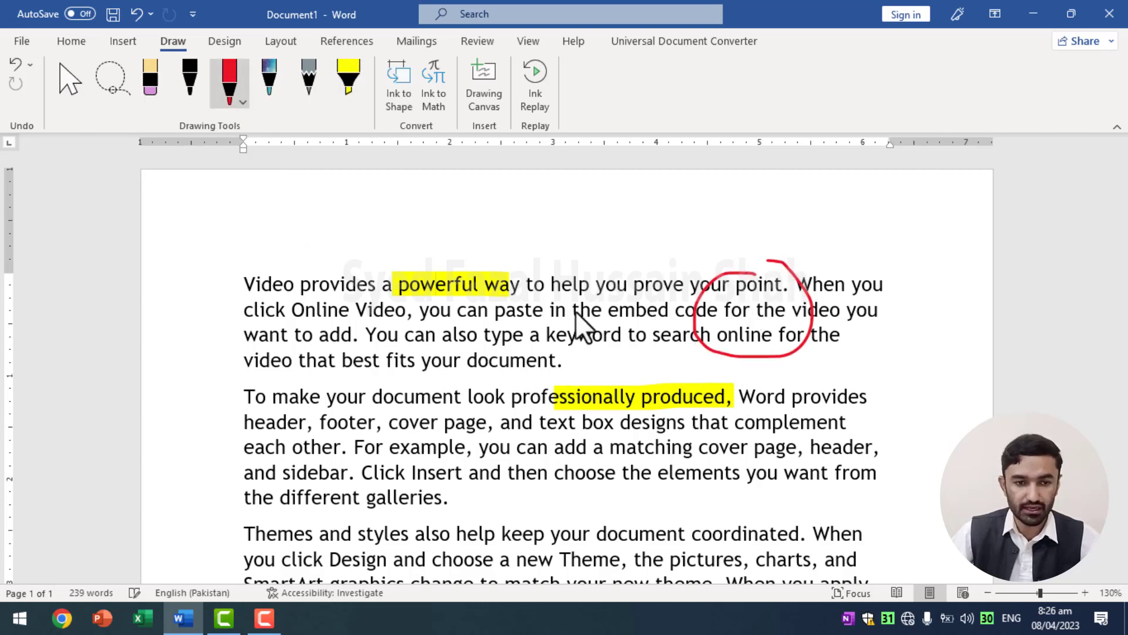
{"action": "left_click", "coordinate": [347, 81]}
{"action": "left_click_drag", "start_coordinate": [320, 470], "coordinate": [500, 470]}
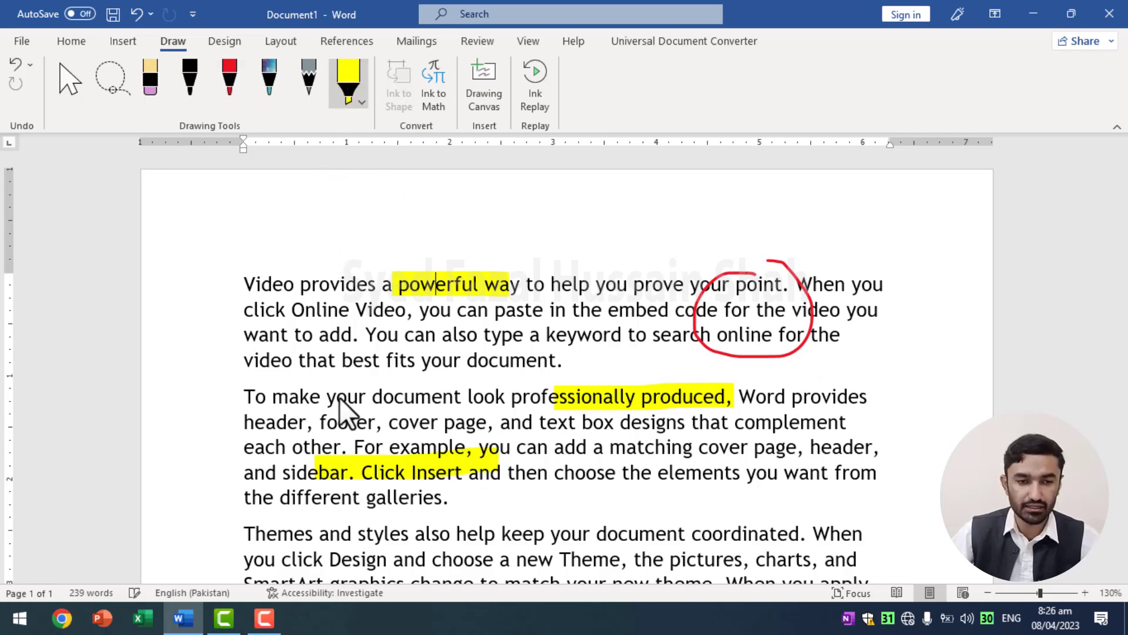
- Erase the yellow highlights on 'powerful way' and 'professionally produced'
{"action": "left_click", "coordinate": [150, 84]}
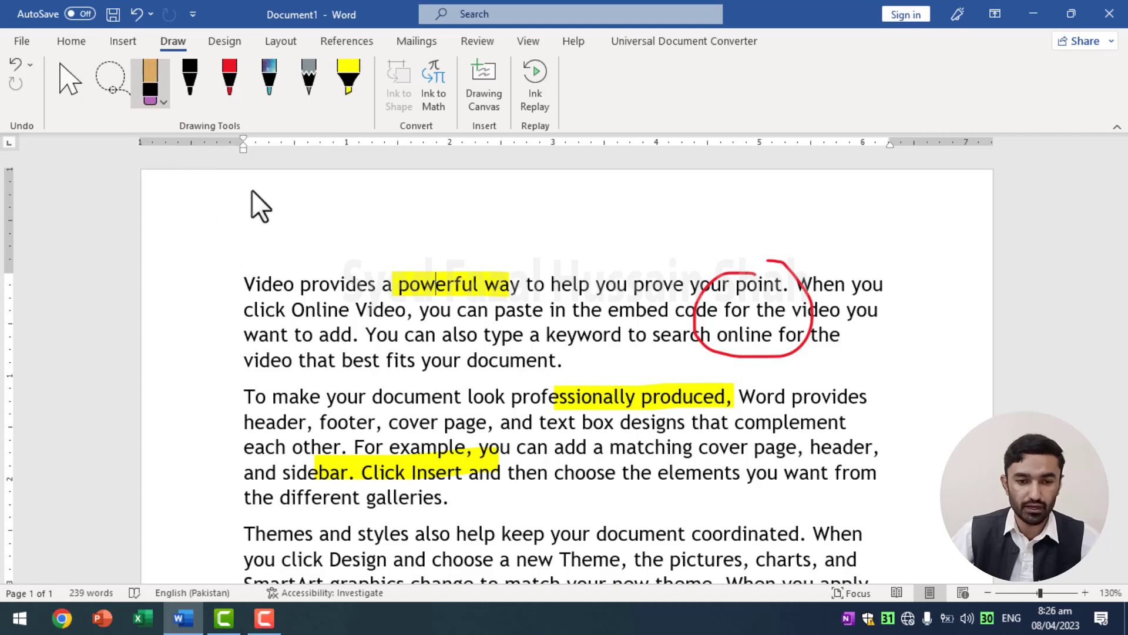
{"action": "left_click", "coordinate": [435, 283]}
{"action": "left_click", "coordinate": [579, 395]}
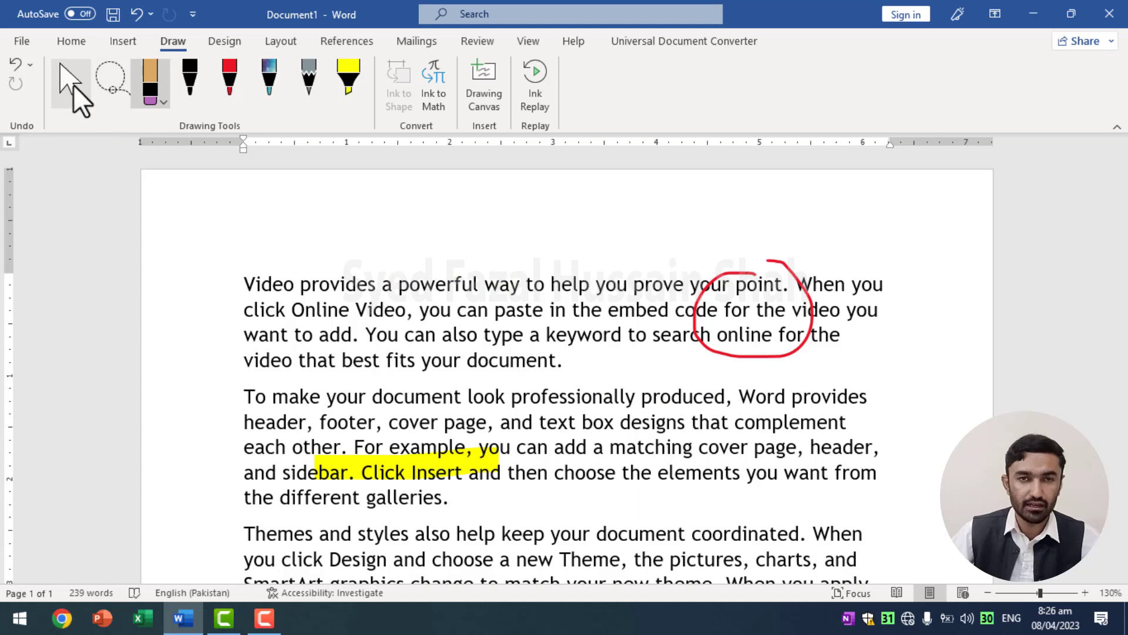
- Delete the red ink circle and start a new blank document with Ctrl+N
{"action": "left_click", "coordinate": [74, 87]}
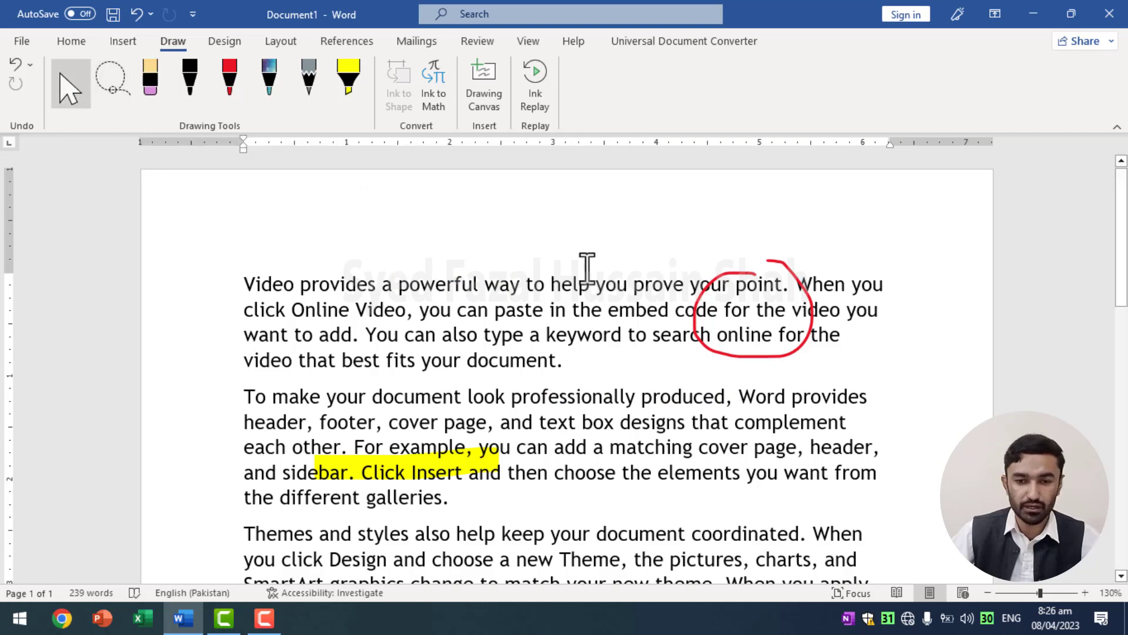
{"action": "left_click", "coordinate": [742, 288]}
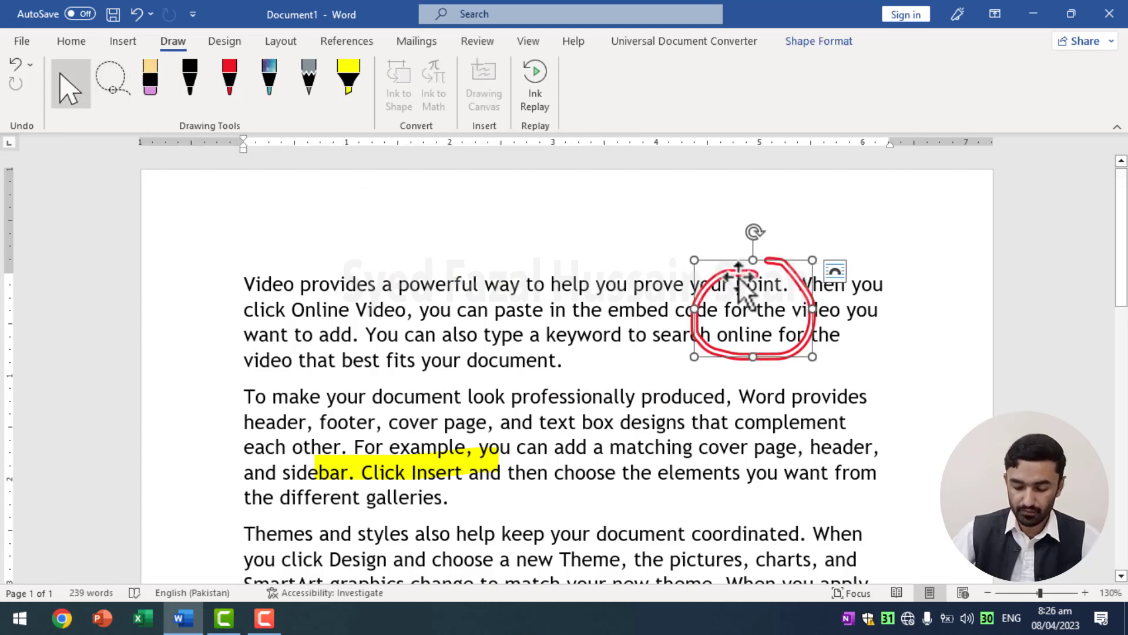
{"action": "key", "text": "Delete"}
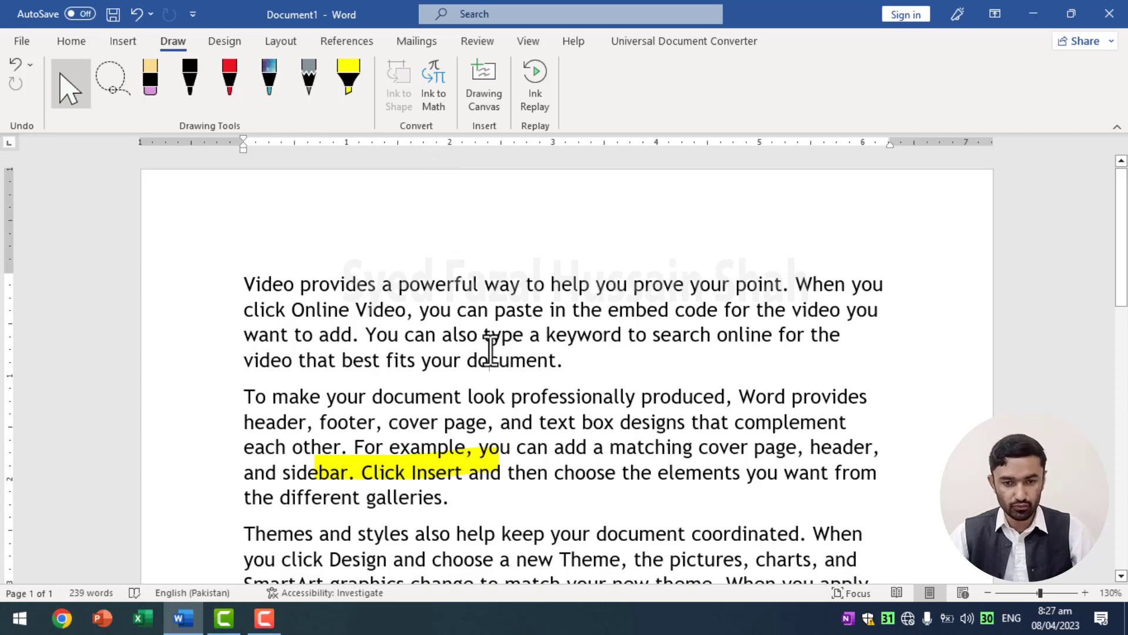
{"action": "key", "text": "ctrl+n"}
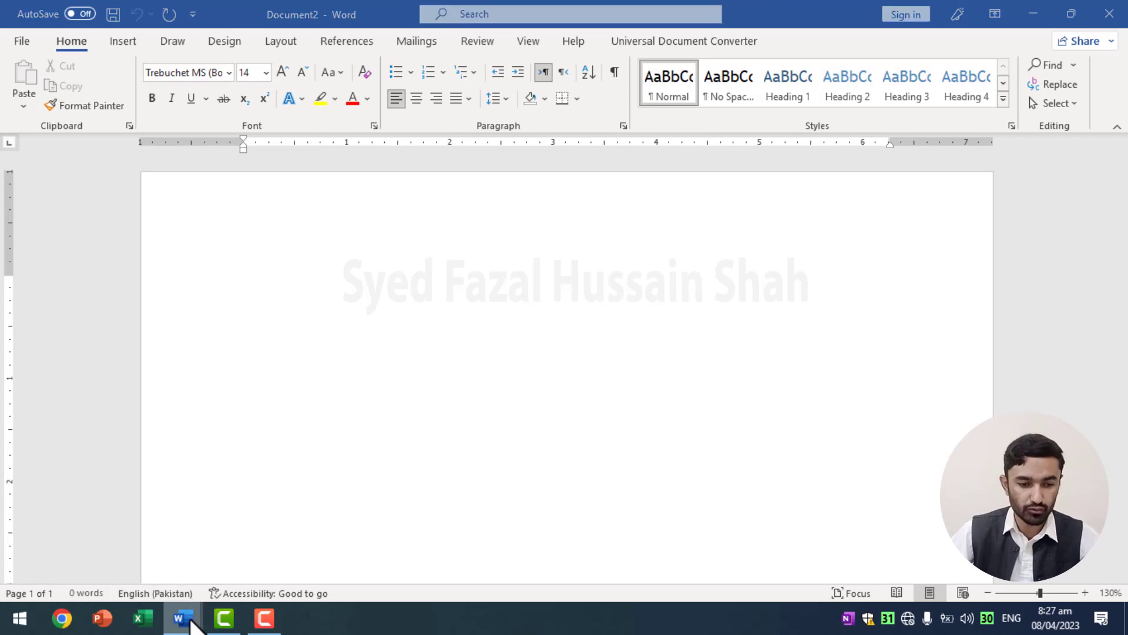
- Switch to the new blank Document2 from the taskbar and show its Draw tools
{"action": "left_click", "coordinate": [184, 619]}
{"action": "mouse_move", "coordinate": [93, 550]}
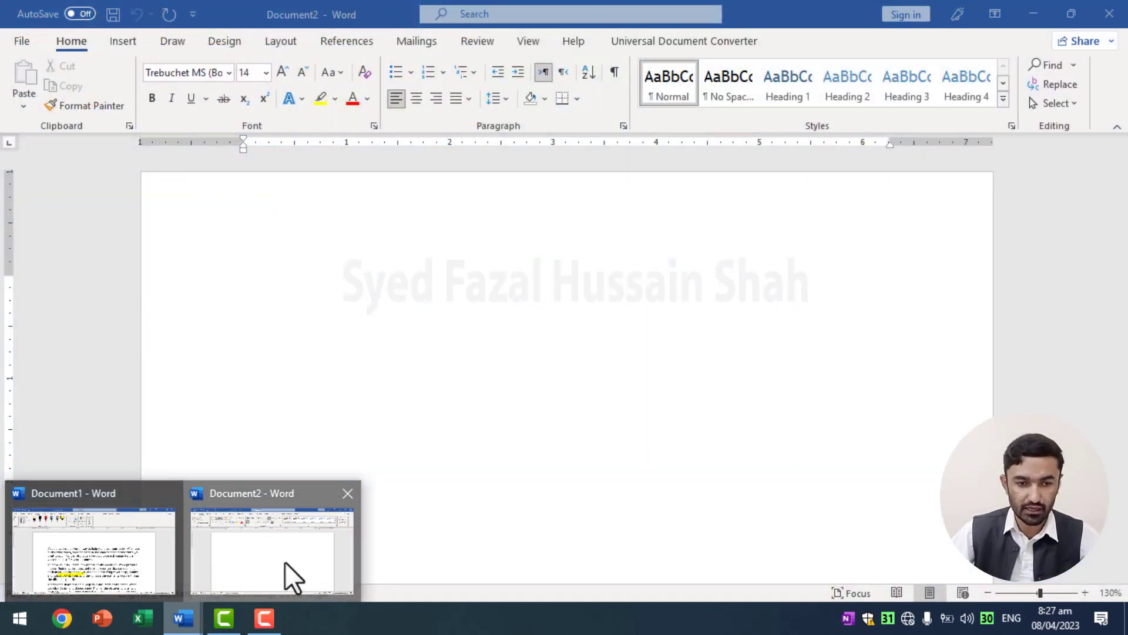
{"action": "left_click", "coordinate": [285, 561]}
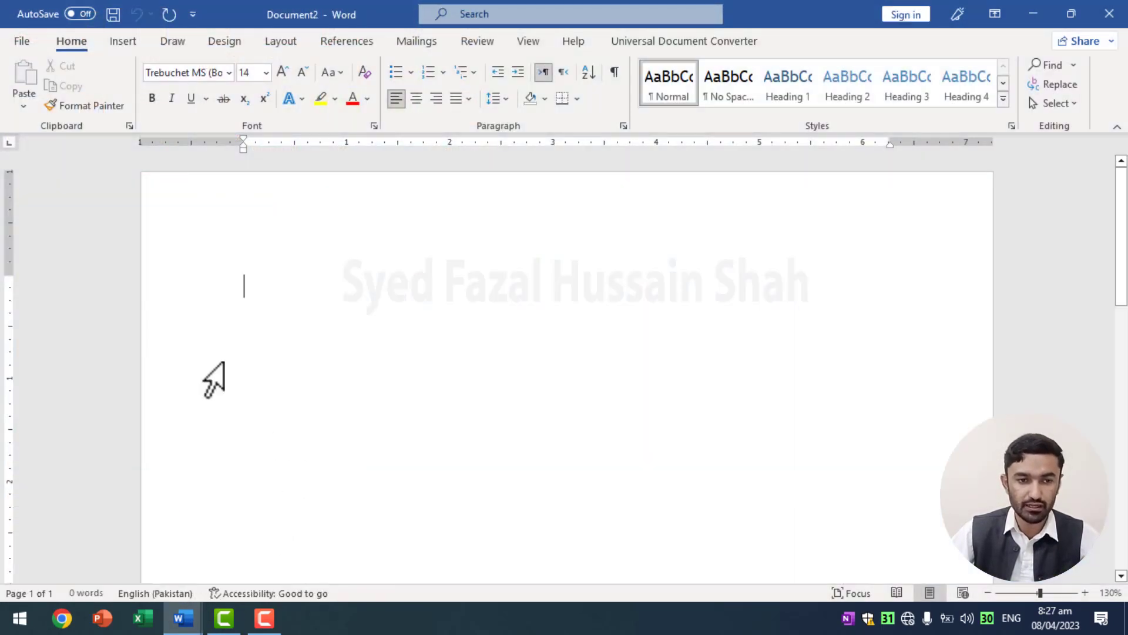
{"action": "left_click", "coordinate": [171, 40]}
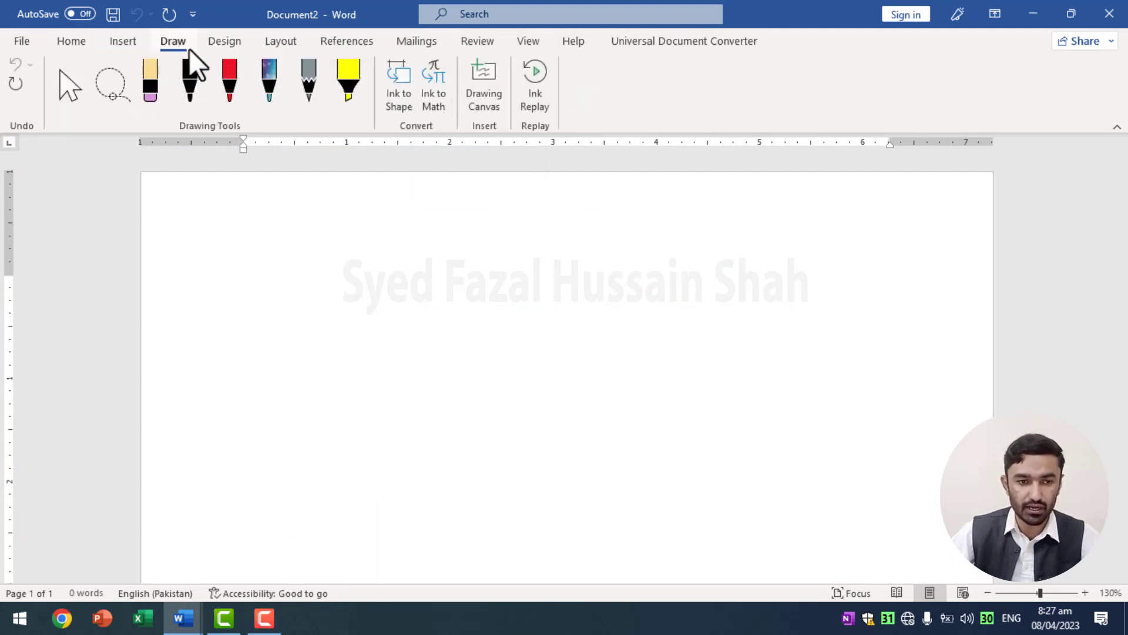
- Browse the built-in equation gallery, closing it without inserting, and return to Draw
{"action": "left_click", "coordinate": [136, 44]}
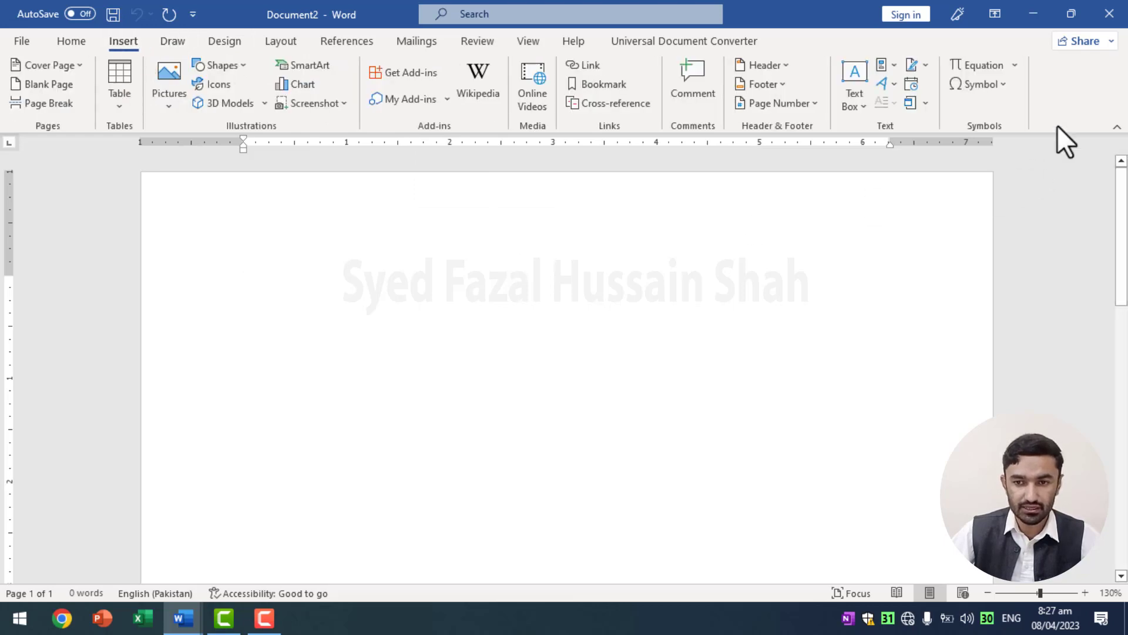
{"action": "left_click", "coordinate": [1015, 66]}
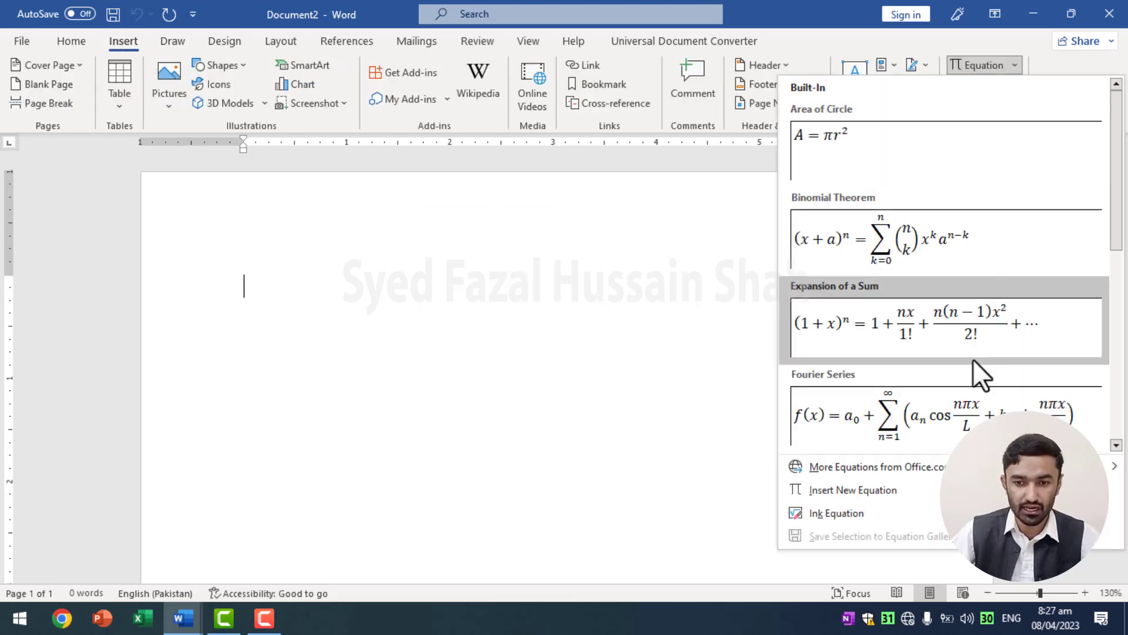
{"action": "left_click", "coordinate": [493, 260]}
{"action": "left_click", "coordinate": [176, 42]}
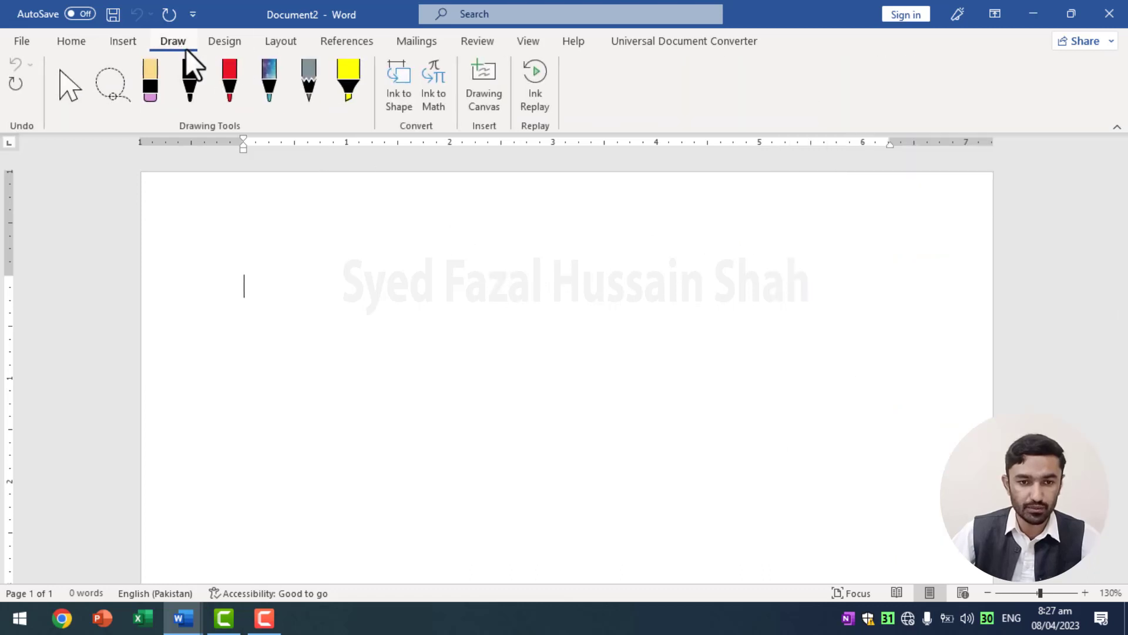
- Open the Ink Equation panel and handwrite x² = in the writing area
{"action": "left_click", "coordinate": [438, 83]}
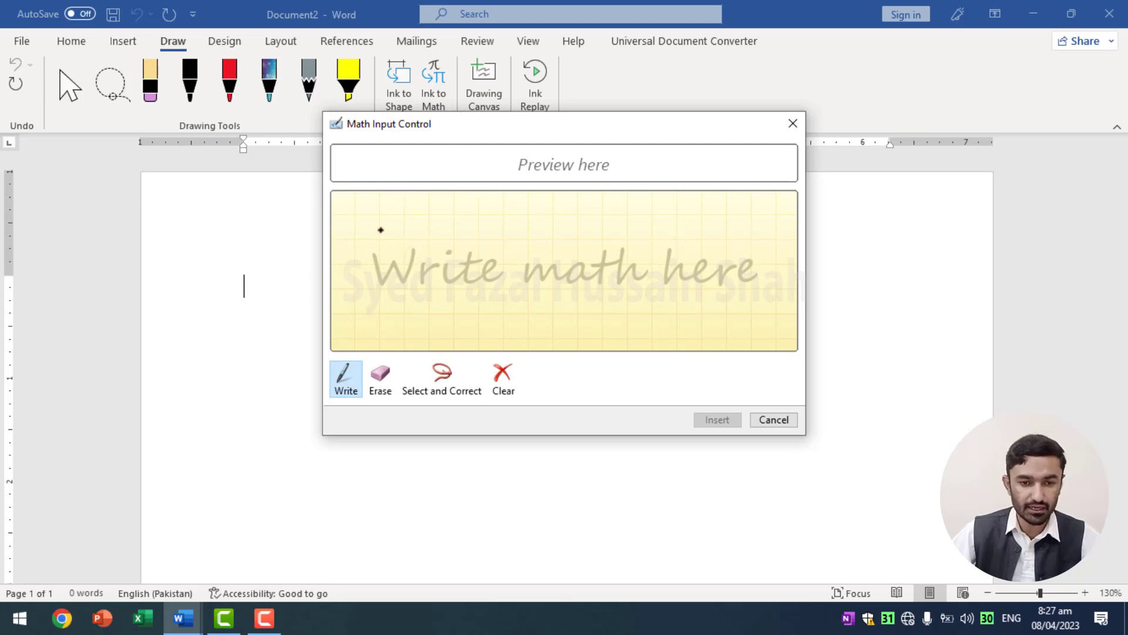
{"action": "left_click_drag", "start_coordinate": [381, 230], "coordinate": [442, 339]}
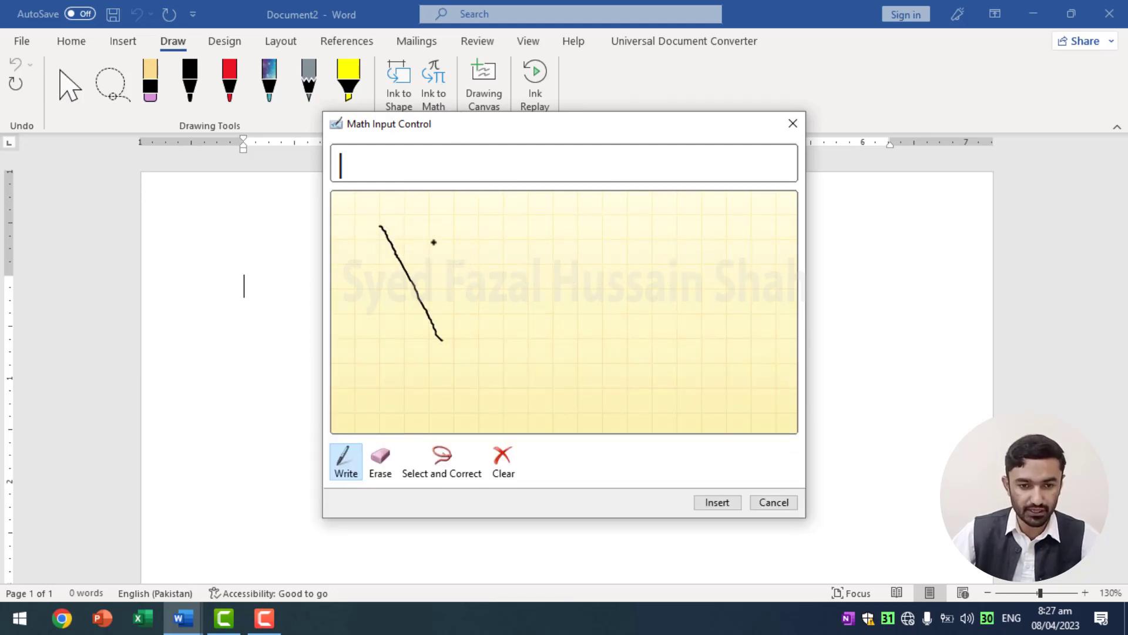
{"action": "left_click_drag", "start_coordinate": [430, 248], "coordinate": [353, 332]}
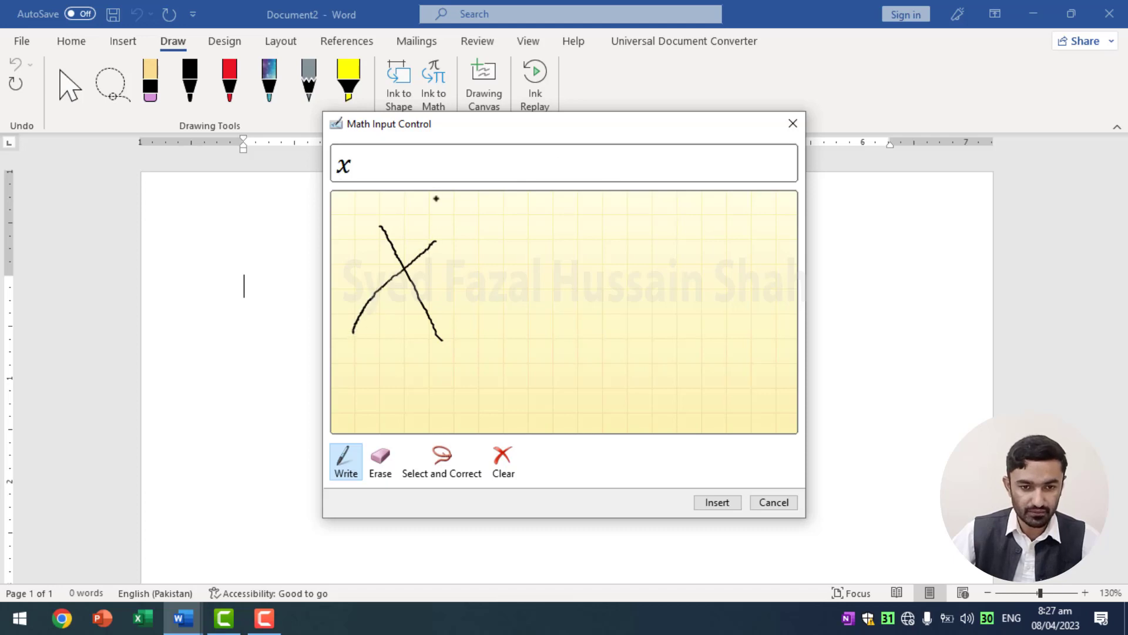
{"action": "left_click_drag", "start_coordinate": [436, 202], "coordinate": [452, 222]}
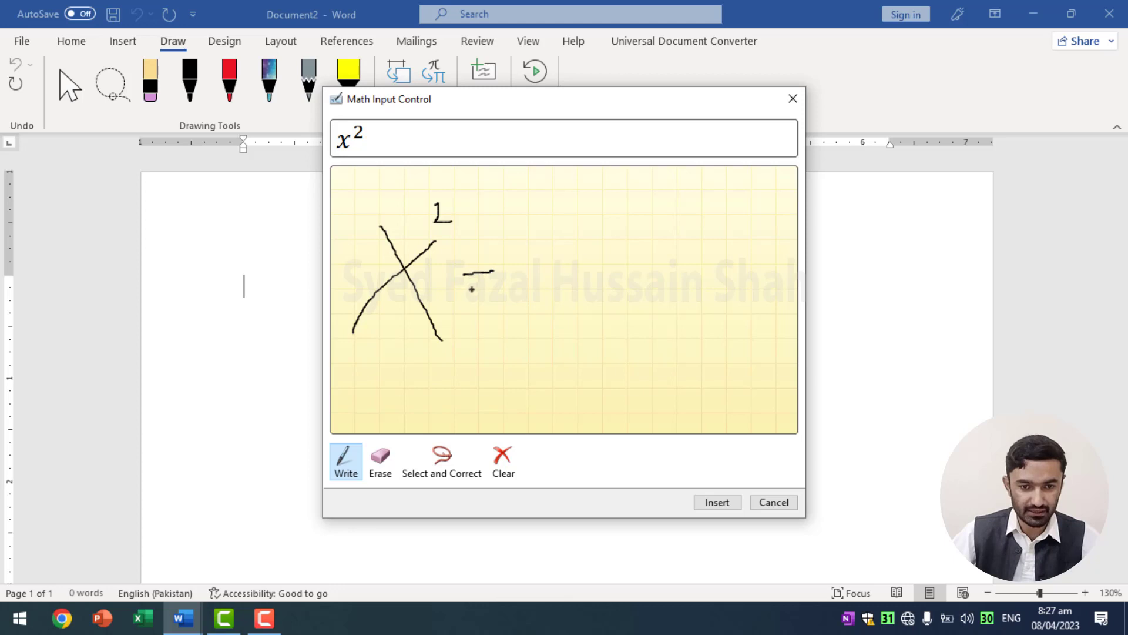
{"action": "left_click_drag", "start_coordinate": [480, 288], "coordinate": [762, 273]}
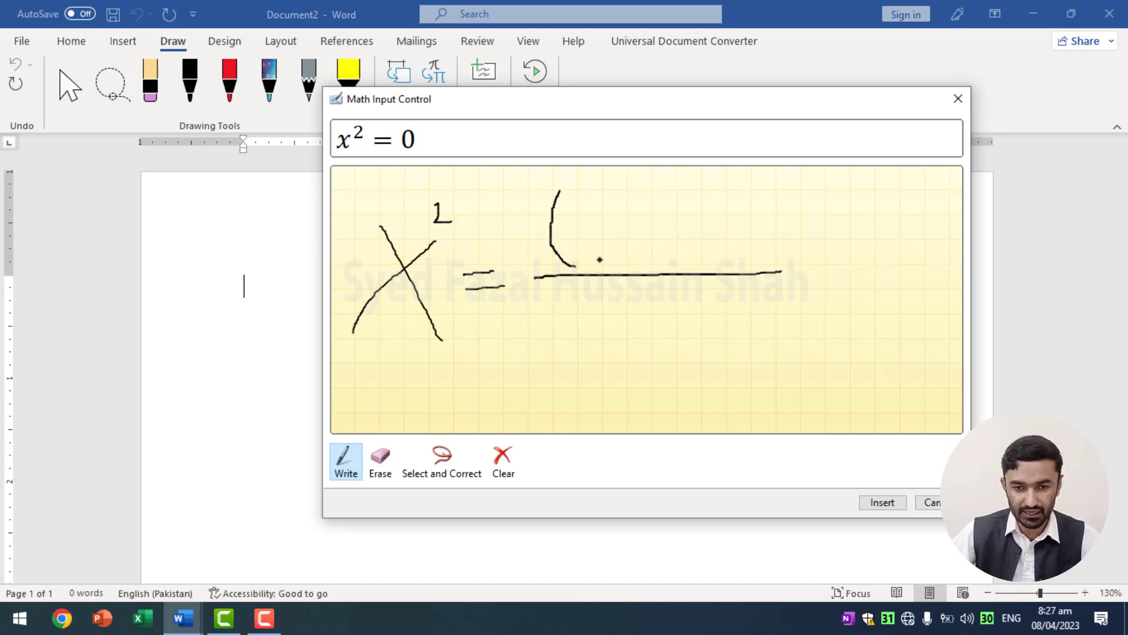
- Handwrite (0−E)²/E so the preview reads x² = (0 − E)²/E
{"action": "mouse_move", "coordinate": [592, 220]}
{"action": "left_mouse_down"}
{"action": "mouse_move", "coordinate": [570, 238]}
{"action": "mouse_move", "coordinate": [603, 232]}
{"action": "left_mouse_up"}
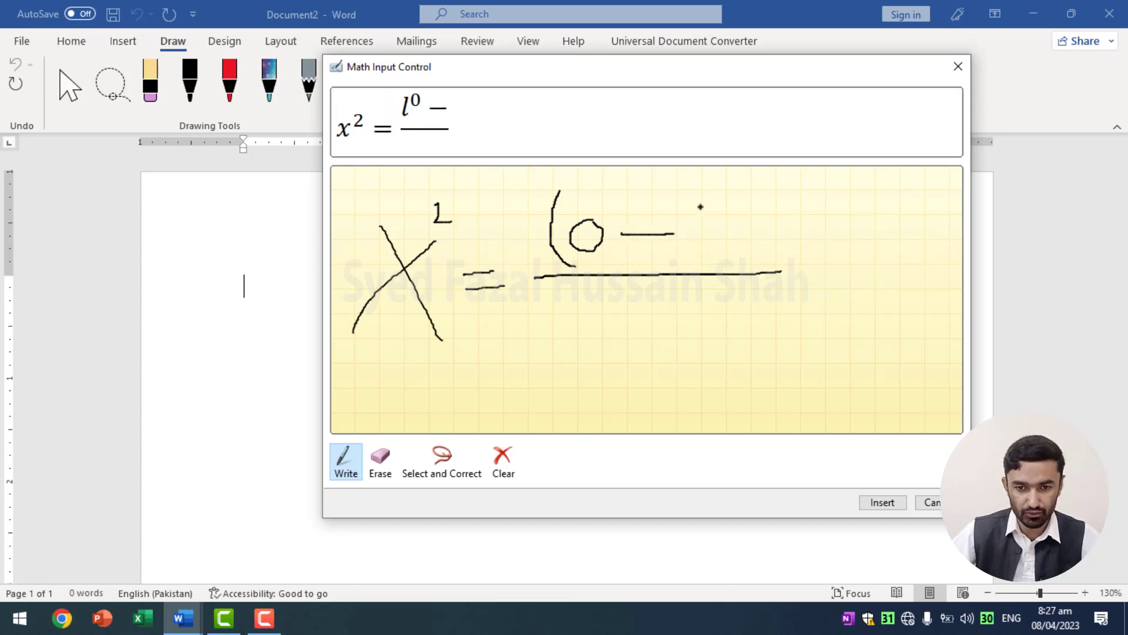
{"action": "left_click_drag", "start_coordinate": [721, 245], "coordinate": [731, 245]}
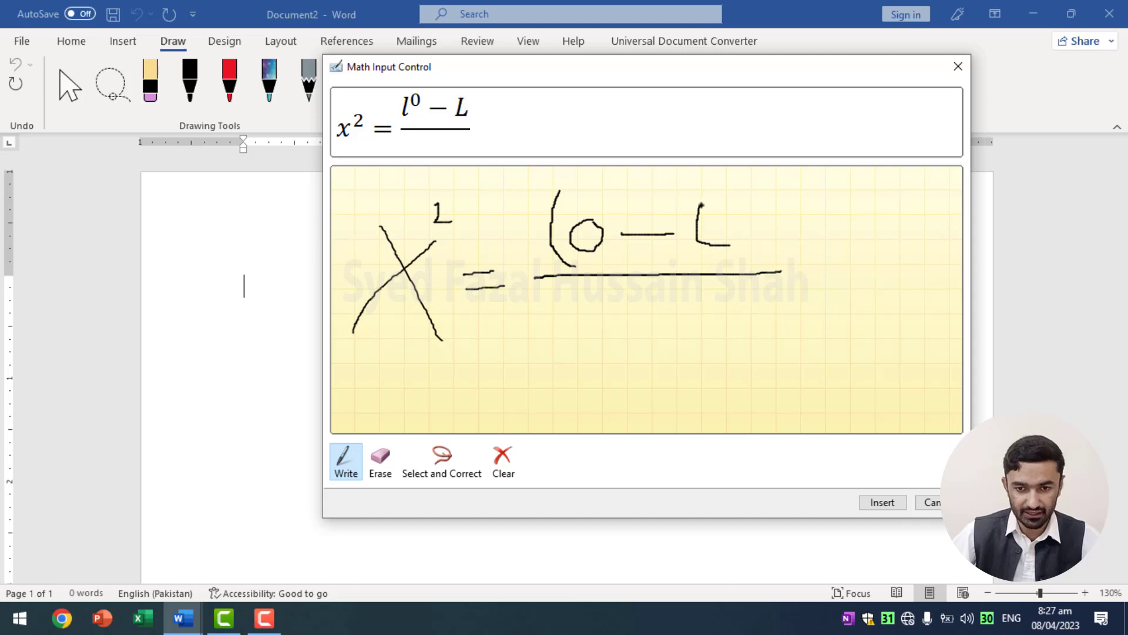
{"action": "left_click_drag", "start_coordinate": [699, 207], "coordinate": [739, 197]}
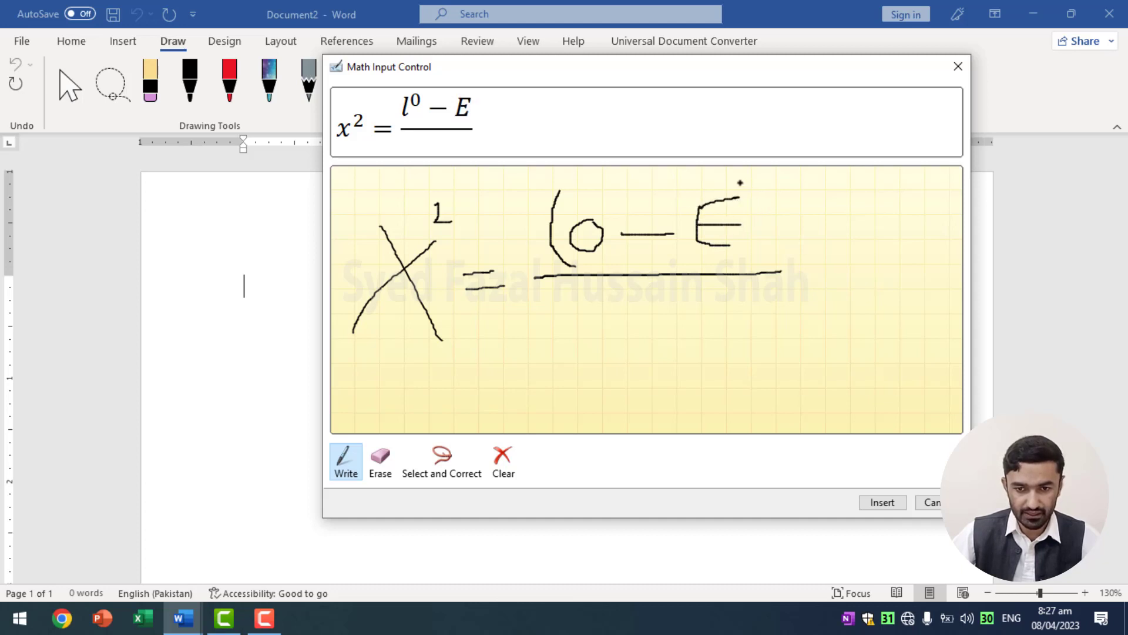
{"action": "left_click_drag", "start_coordinate": [737, 181], "coordinate": [769, 225]}
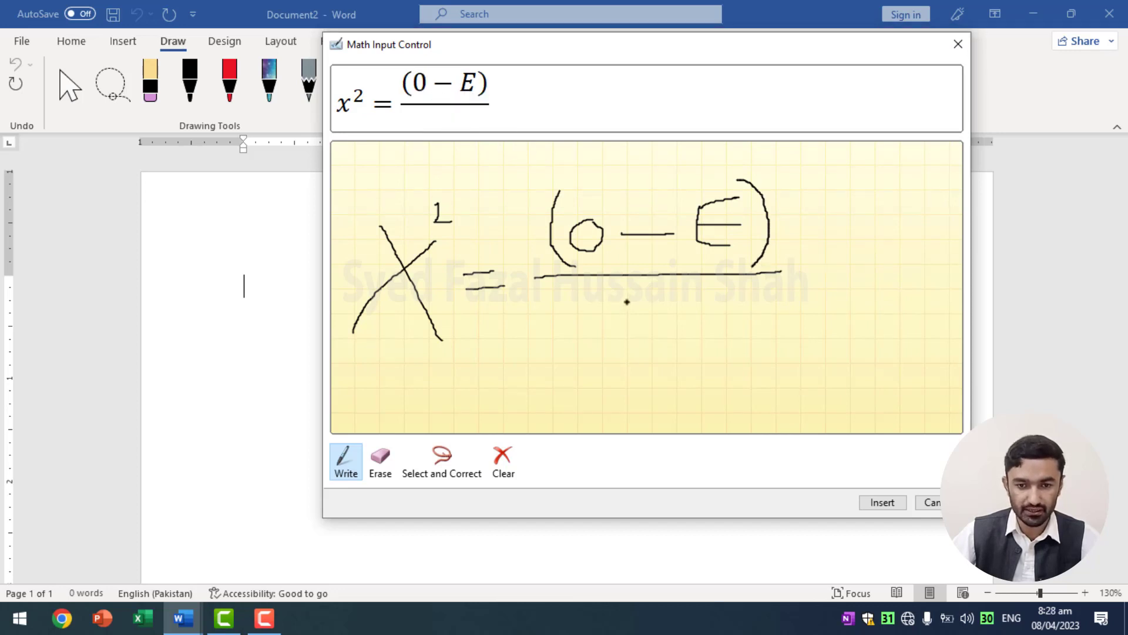
{"action": "mouse_move", "coordinate": [632, 321]}
{"action": "left_mouse_down"}
{"action": "mouse_move", "coordinate": [653, 354]}
{"action": "mouse_move", "coordinate": [676, 298]}
{"action": "left_mouse_up"}
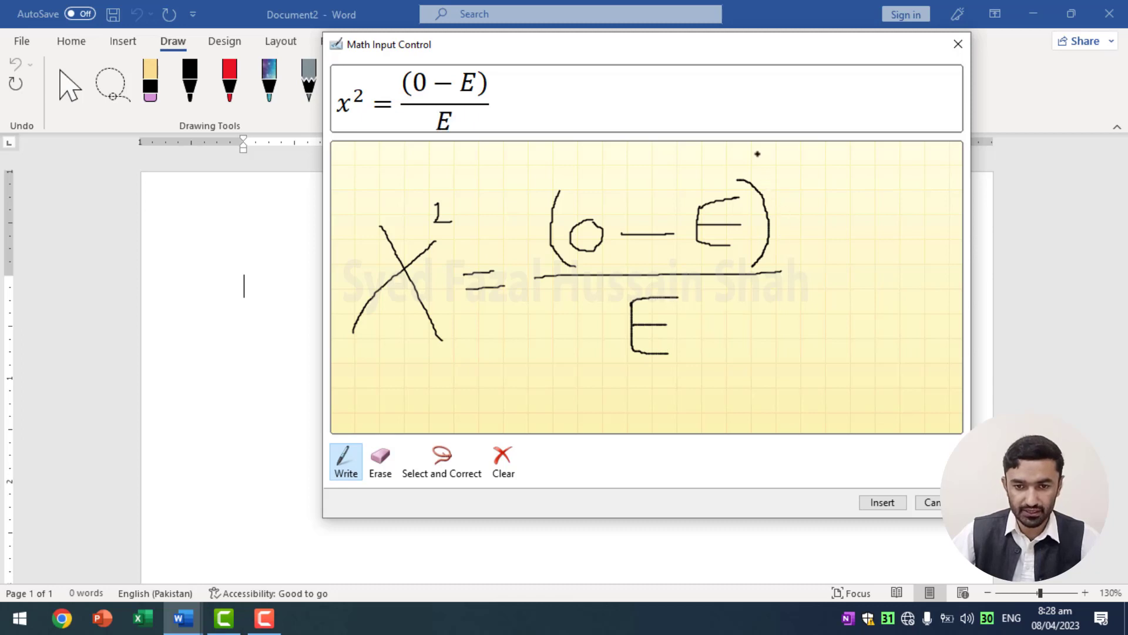
{"action": "left_click_drag", "start_coordinate": [757, 154], "coordinate": [759, 171]}
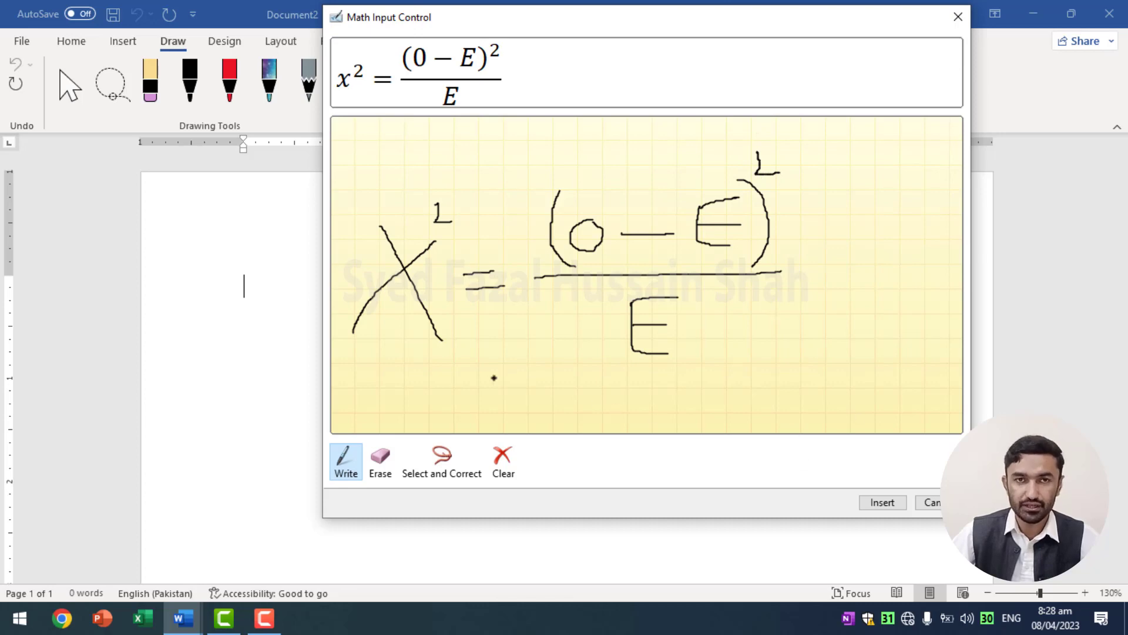
- Insert the recognised equation x² = (0−E)²/E and add an empty line below it
{"action": "left_click", "coordinate": [876, 502]}
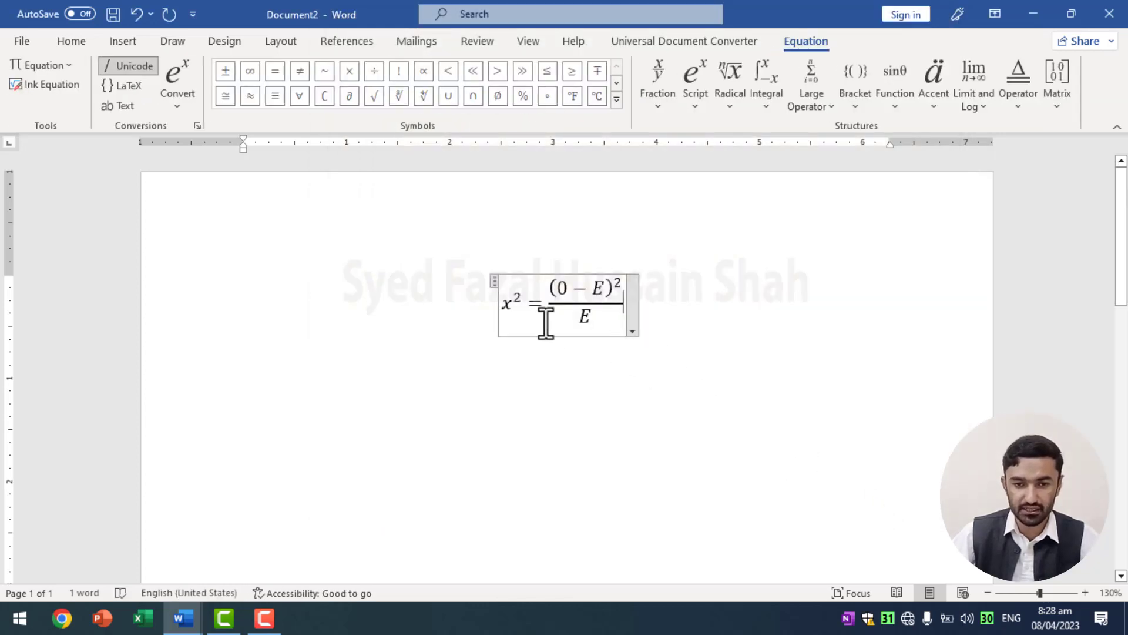
{"action": "left_click", "coordinate": [710, 307]}
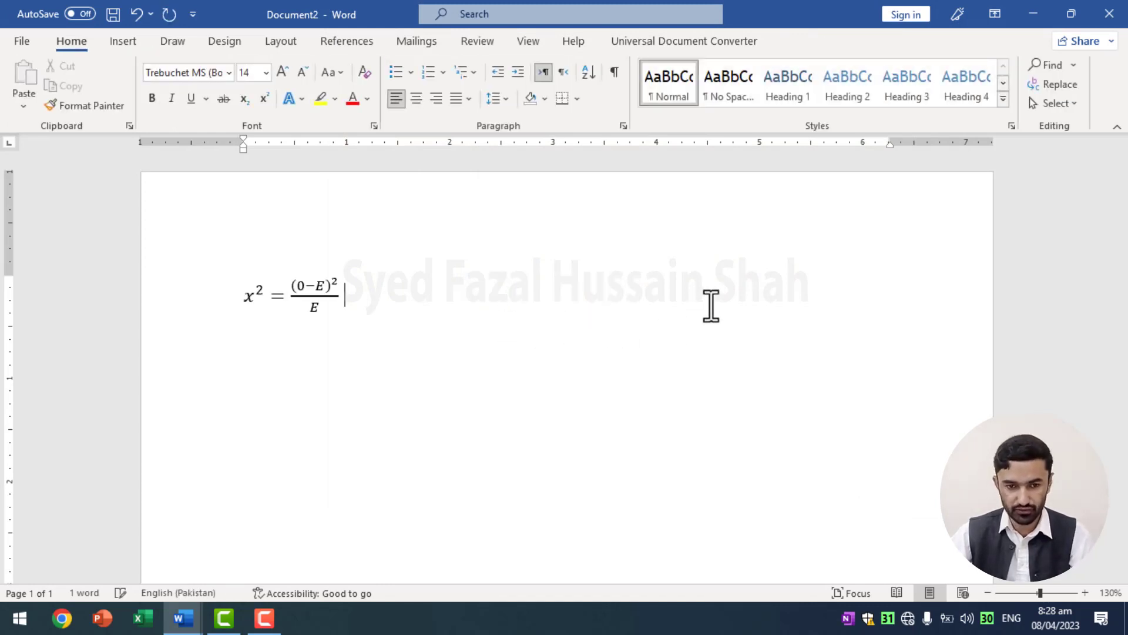
{"action": "key", "text": "Return"}
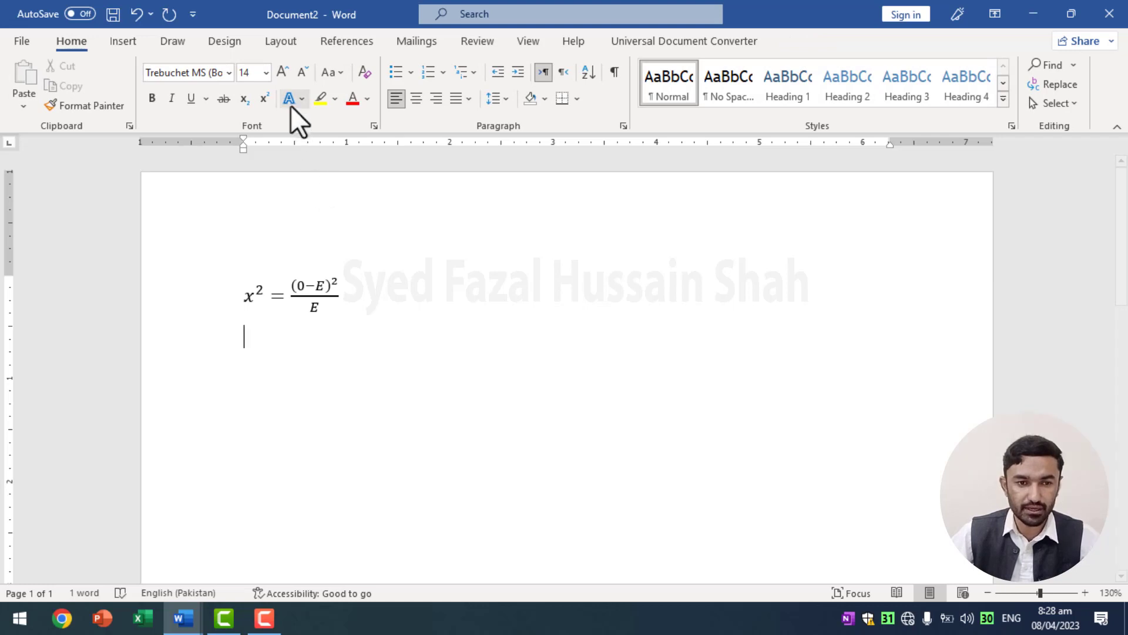
{"action": "left_click", "coordinate": [227, 42]}
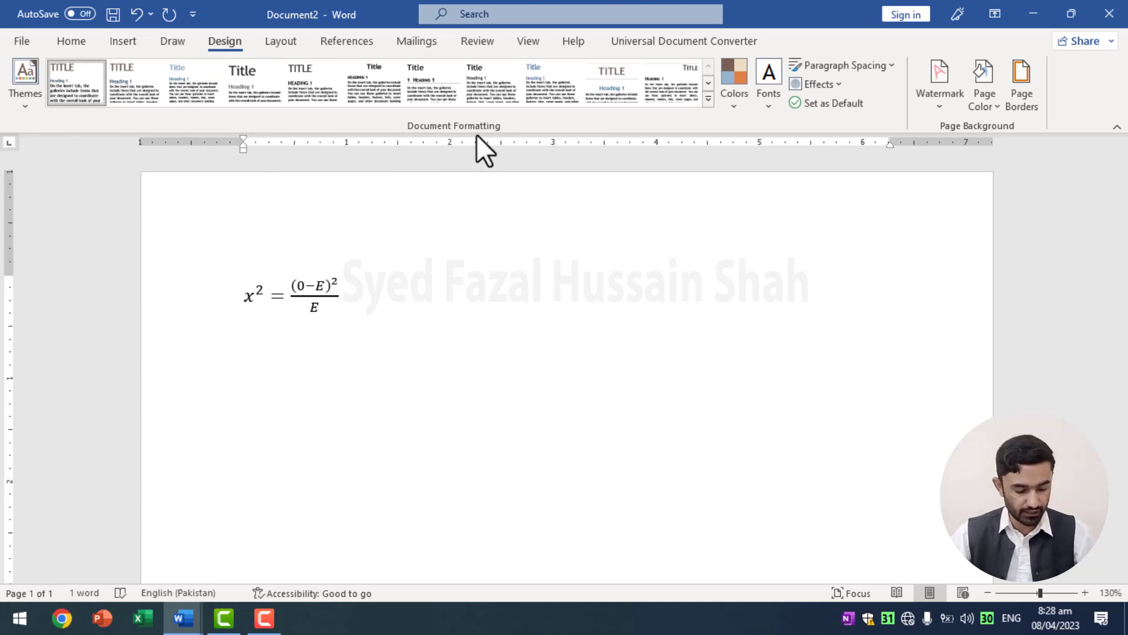
- Replace the equation with =rand(99) sample paragraphs and return to the document start
{"action": "key", "text": "ctrl+a"}
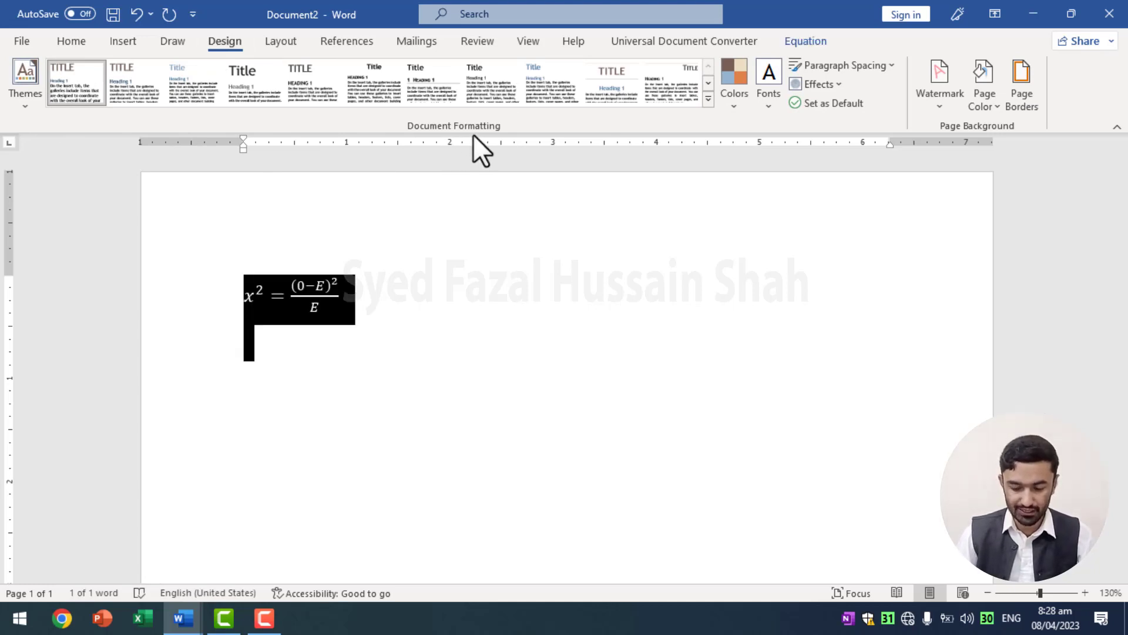
{"action": "key", "text": "BackSpace"}
{"action": "type", "text": "=ran"}
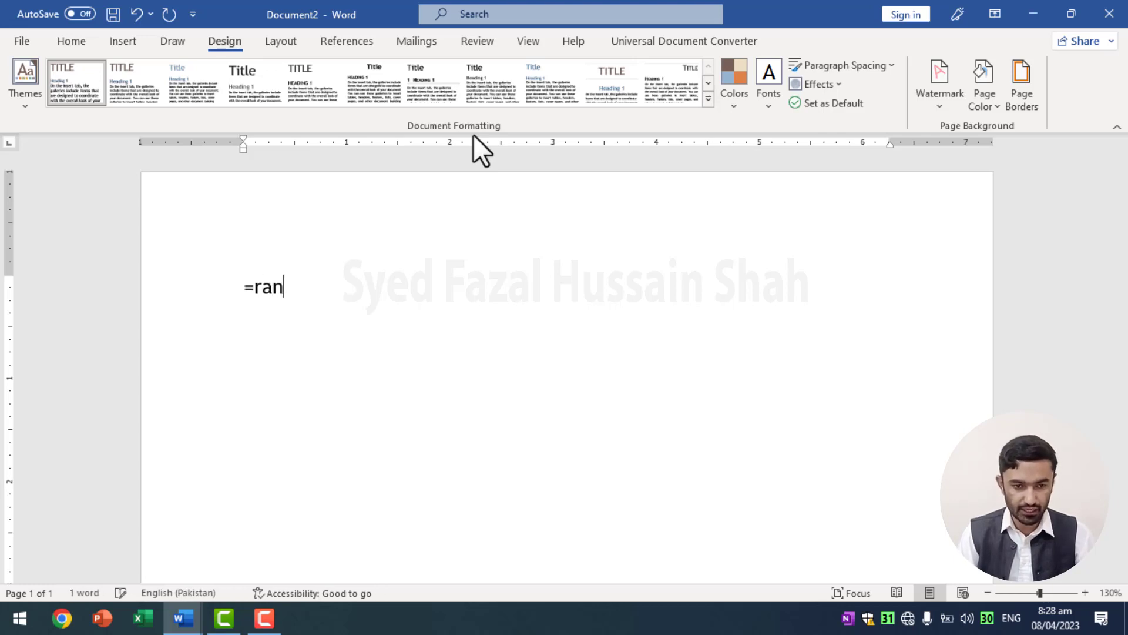
{"action": "type", "text": "d(99"}
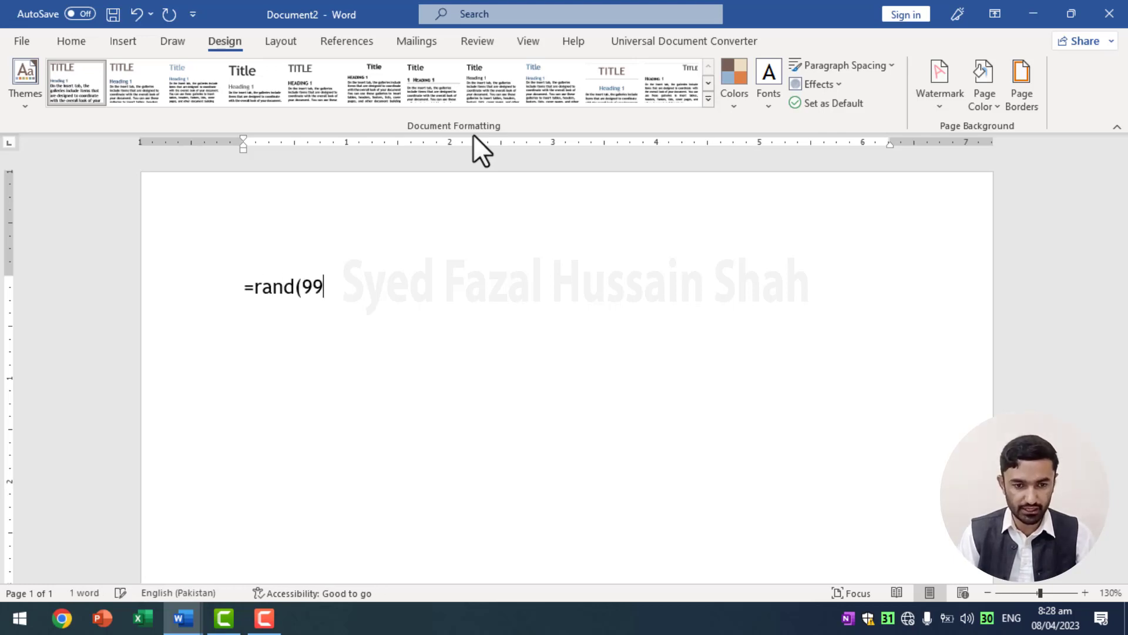
{"action": "key", "text": "Return"}
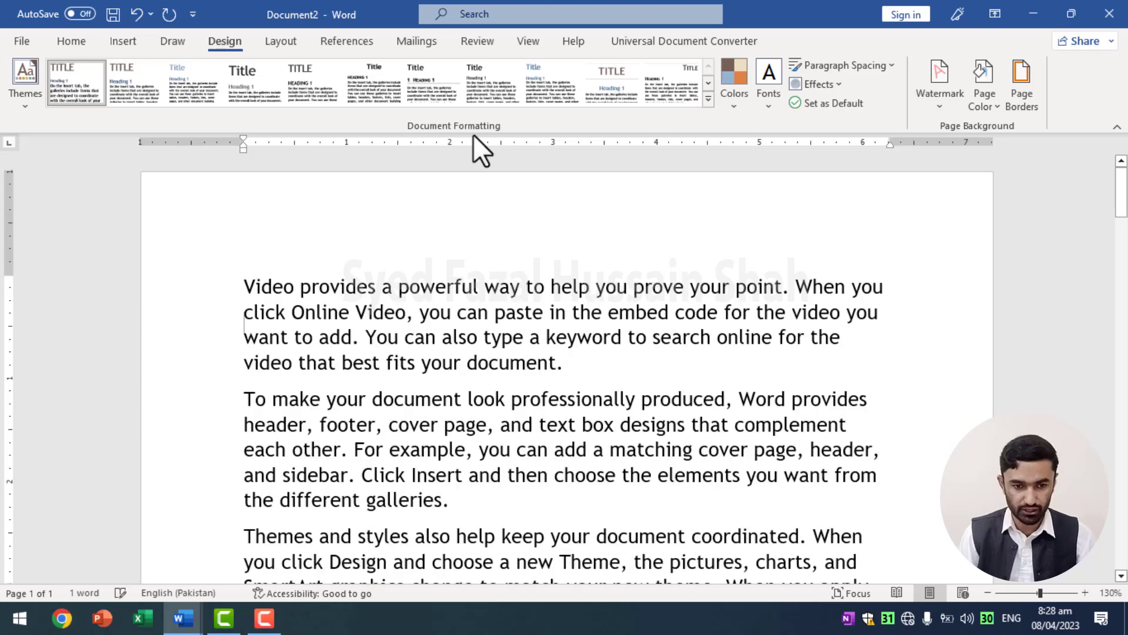
{"action": "key", "text": "ctrl+Home"}
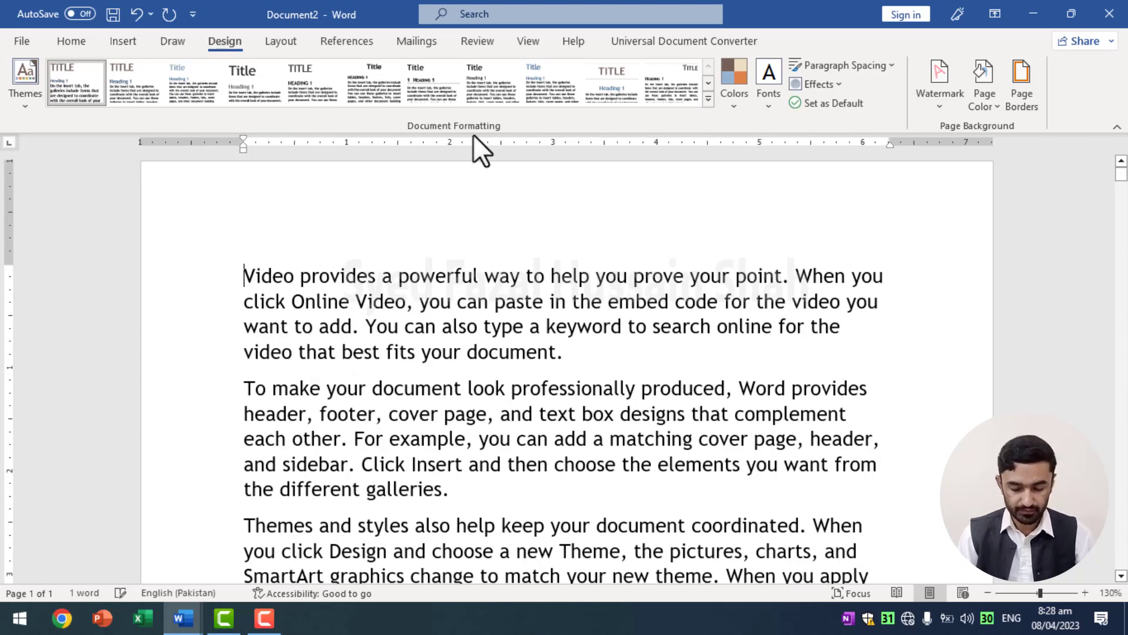
- Add 'Pakistan' above the first paragraph and style it Heading 1
{"action": "type", "text": "Pakis"}
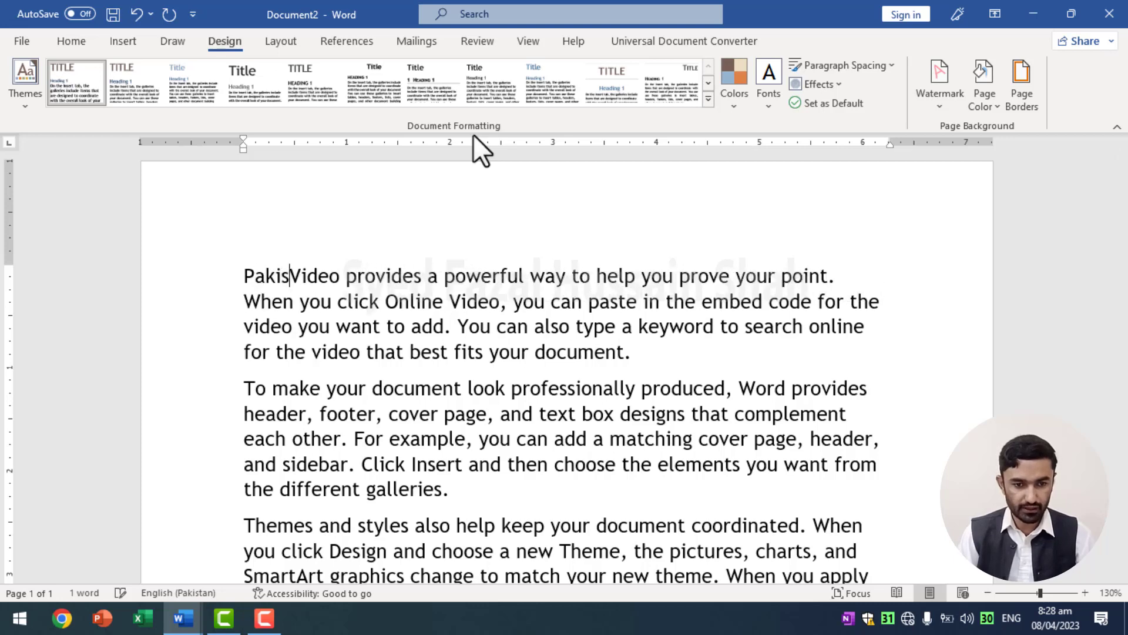
{"action": "type", "text": "tan"}
{"action": "key", "text": "Return"}
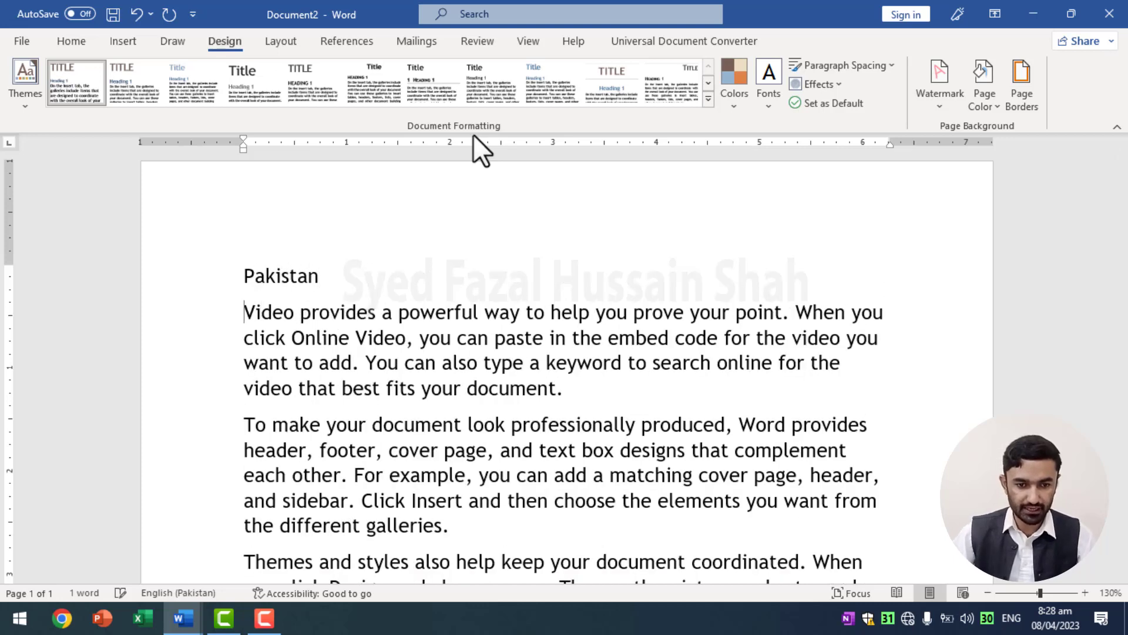
{"action": "left_click", "coordinate": [200, 279]}
{"action": "left_click", "coordinate": [76, 42]}
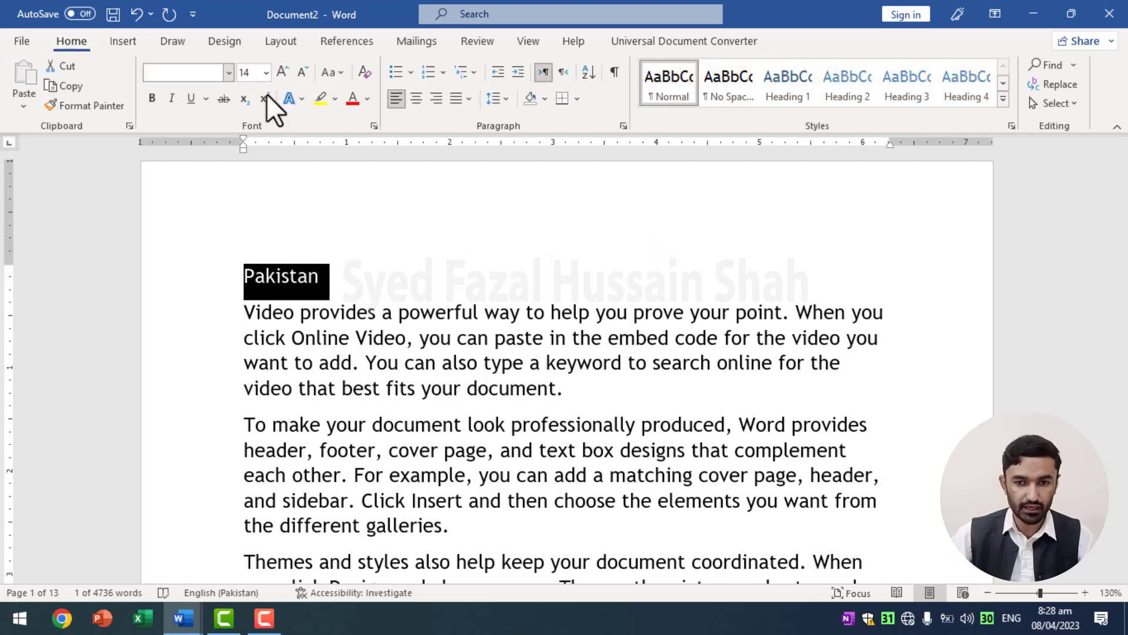
{"action": "left_click", "coordinate": [781, 86]}
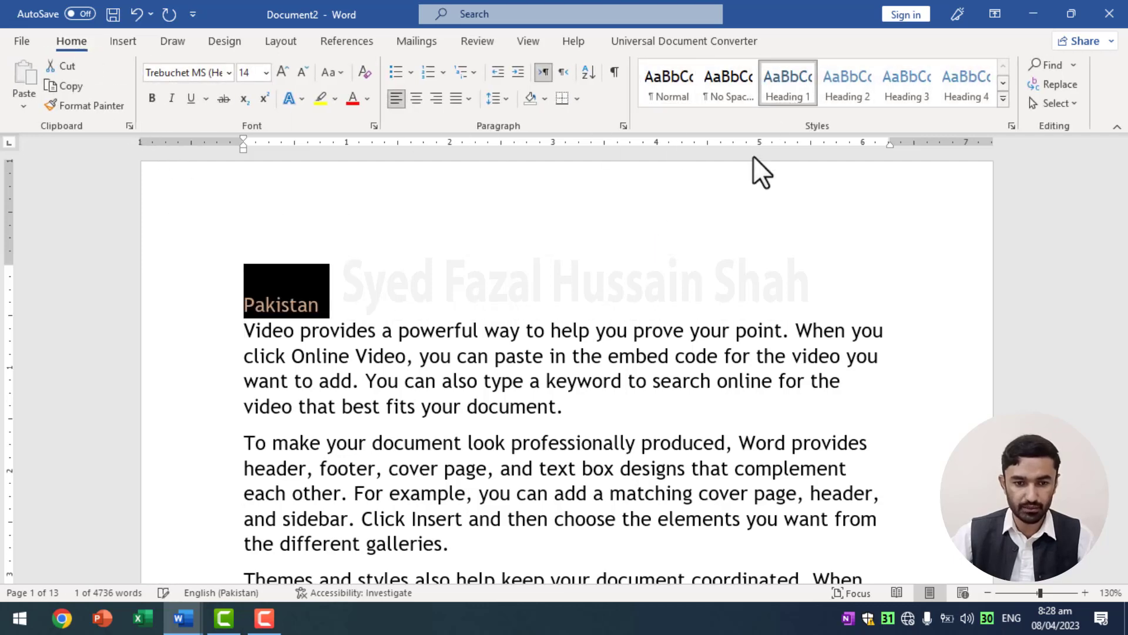
{"action": "left_click", "coordinate": [594, 407]}
- Add 'India' above the second paragraph and style it Heading 1
{"action": "key", "text": "Return"}
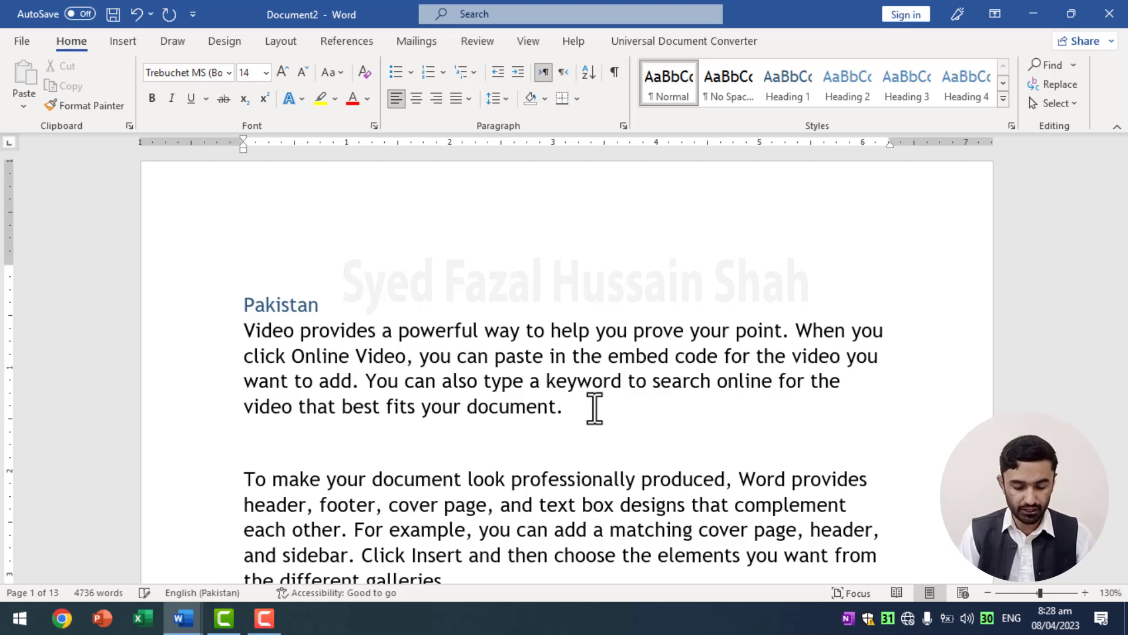
{"action": "type", "text": "India"}
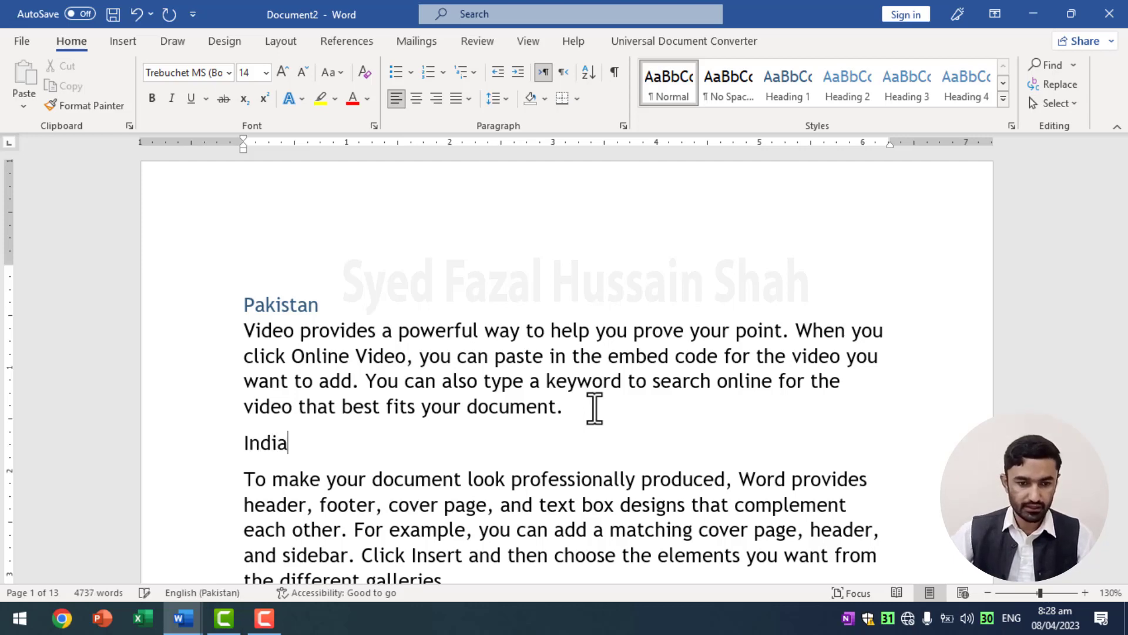
{"action": "left_click", "coordinate": [209, 449]}
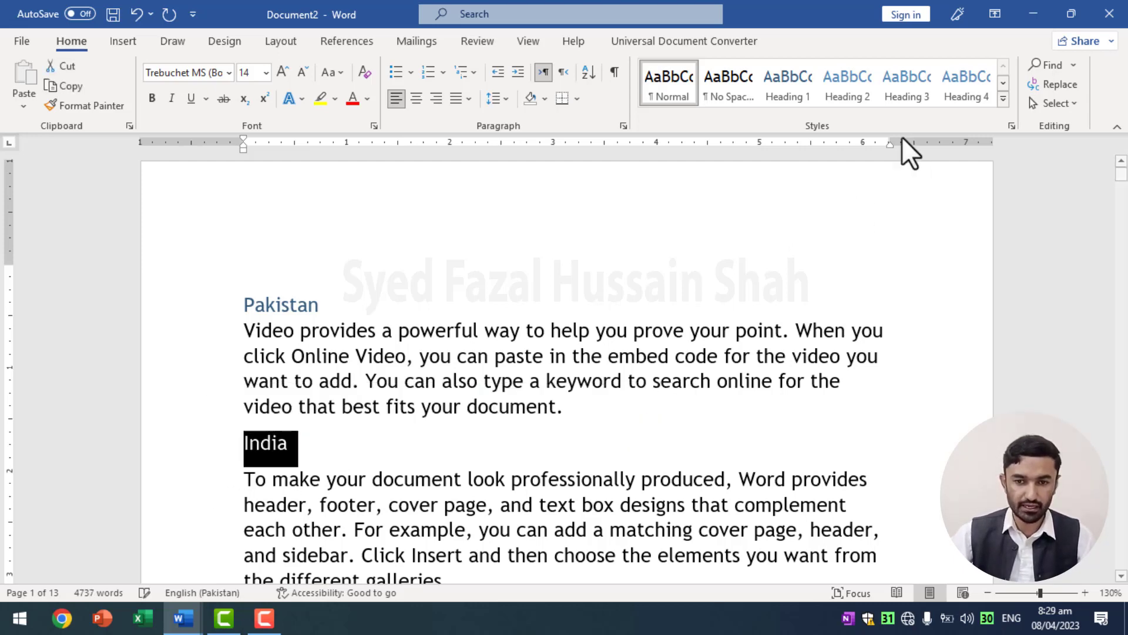
{"action": "left_click", "coordinate": [790, 88]}
- Complete 'Iran' above the third paragraph as Heading 1, then return to the top
{"action": "scroll", "coordinate": [529, 417], "scroll_direction": "down", "scroll_amount": 3}
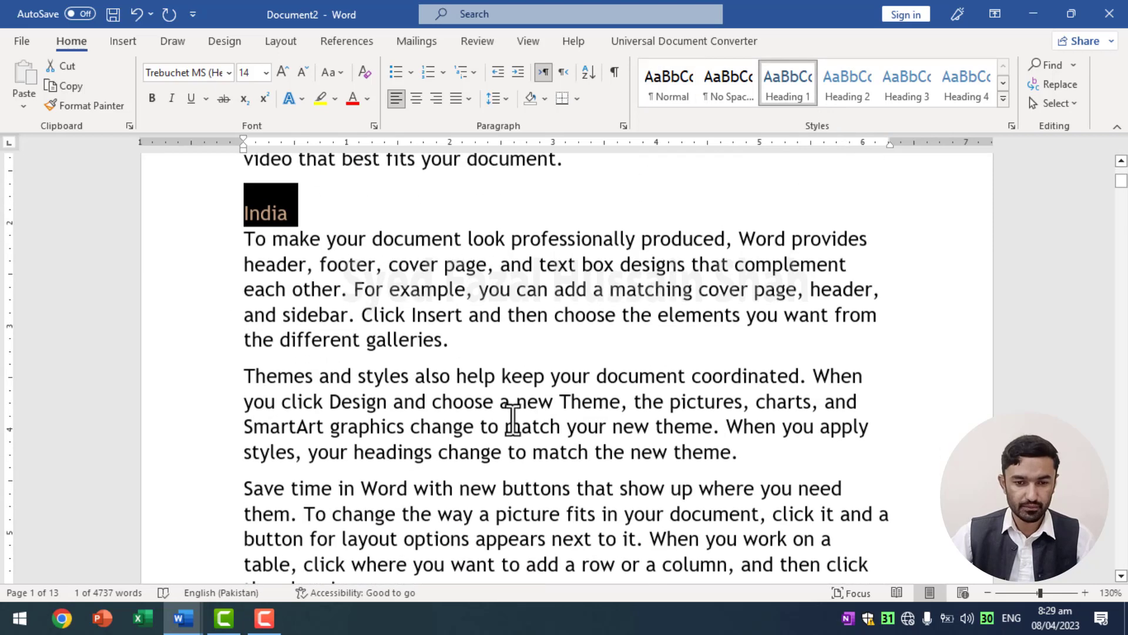
{"action": "left_click", "coordinate": [480, 347]}
{"action": "key", "text": "Return"}
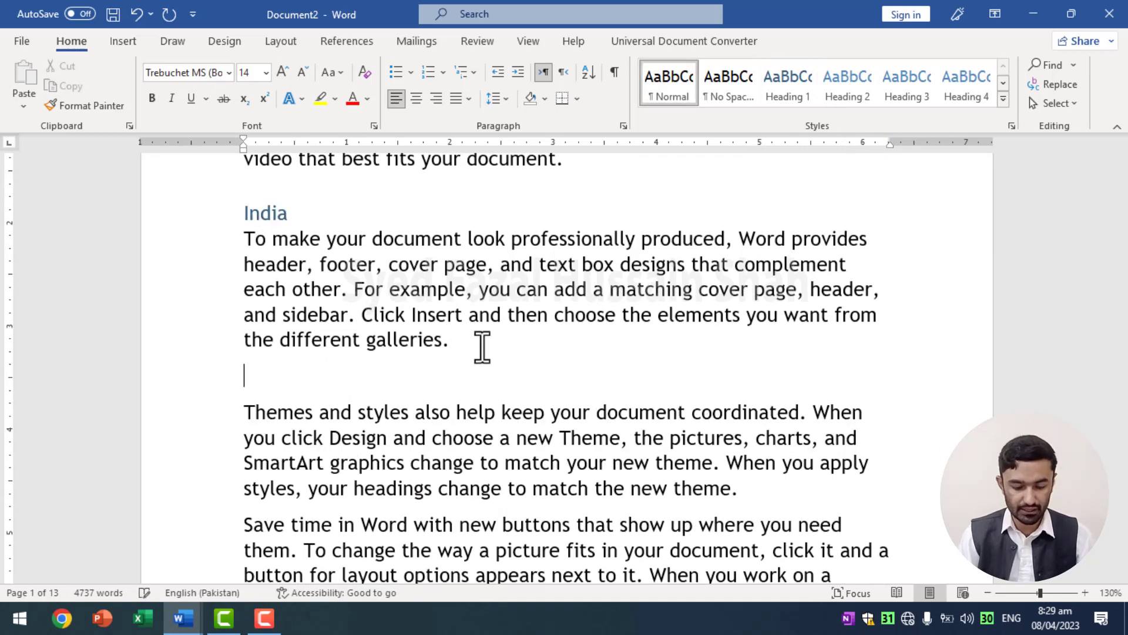
{"action": "type", "text": "Iran"}
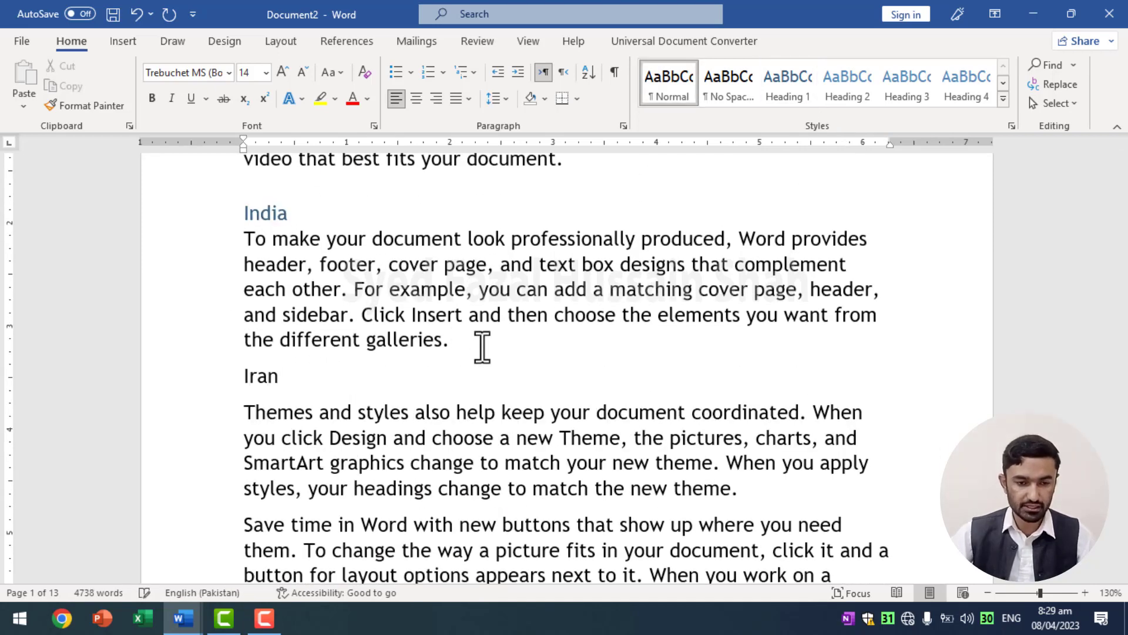
{"action": "left_click", "coordinate": [208, 385]}
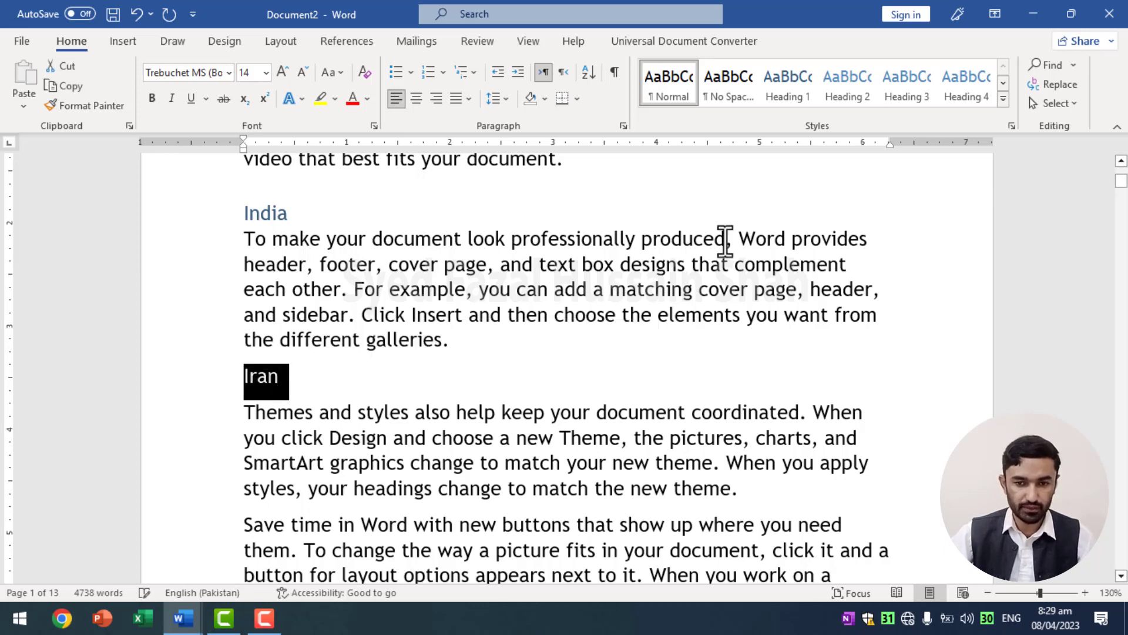
{"action": "left_click", "coordinate": [799, 101]}
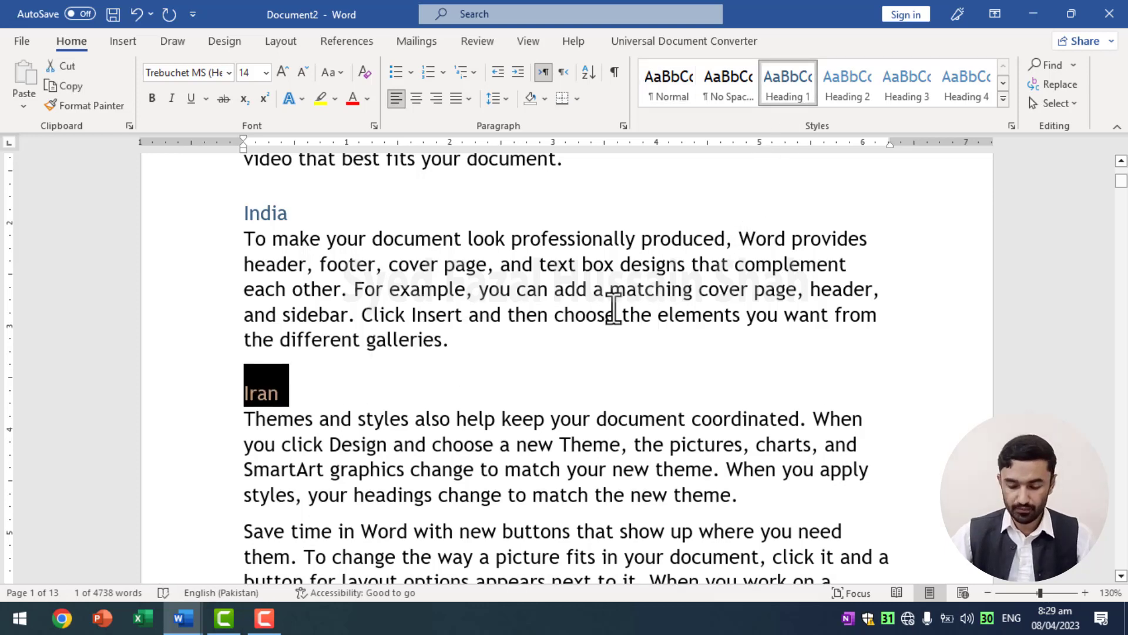
{"action": "key", "text": "ctrl+Home"}
{"action": "scroll", "coordinate": [613, 312], "scroll_direction": "down", "scroll_amount": 2}
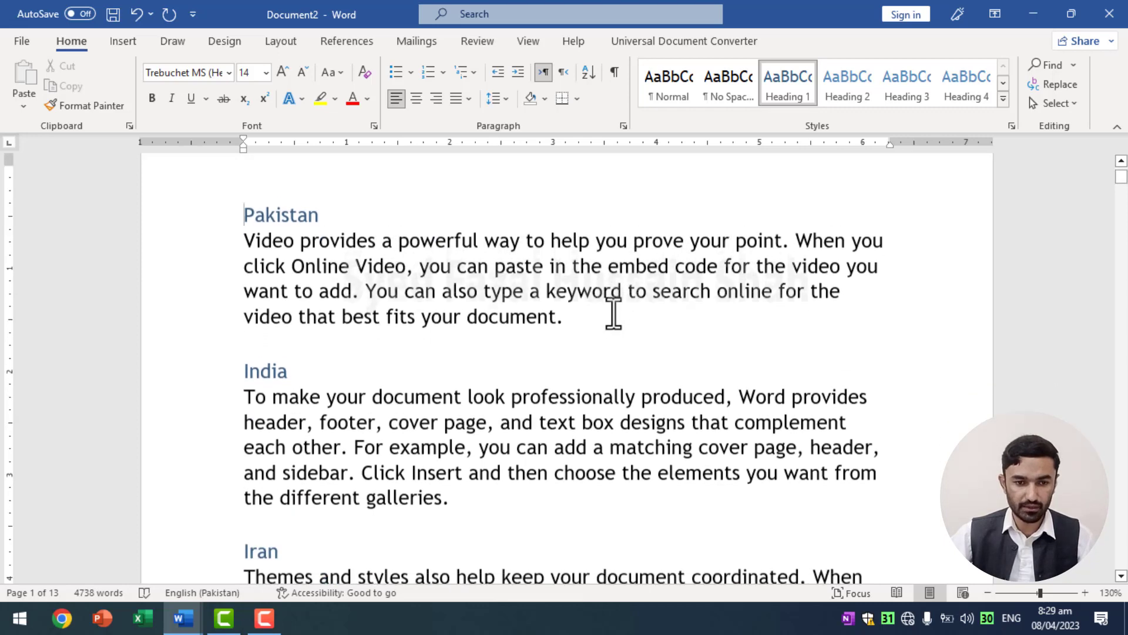
{"action": "scroll", "coordinate": [557, 259], "scroll_direction": "down", "scroll_amount": 1}
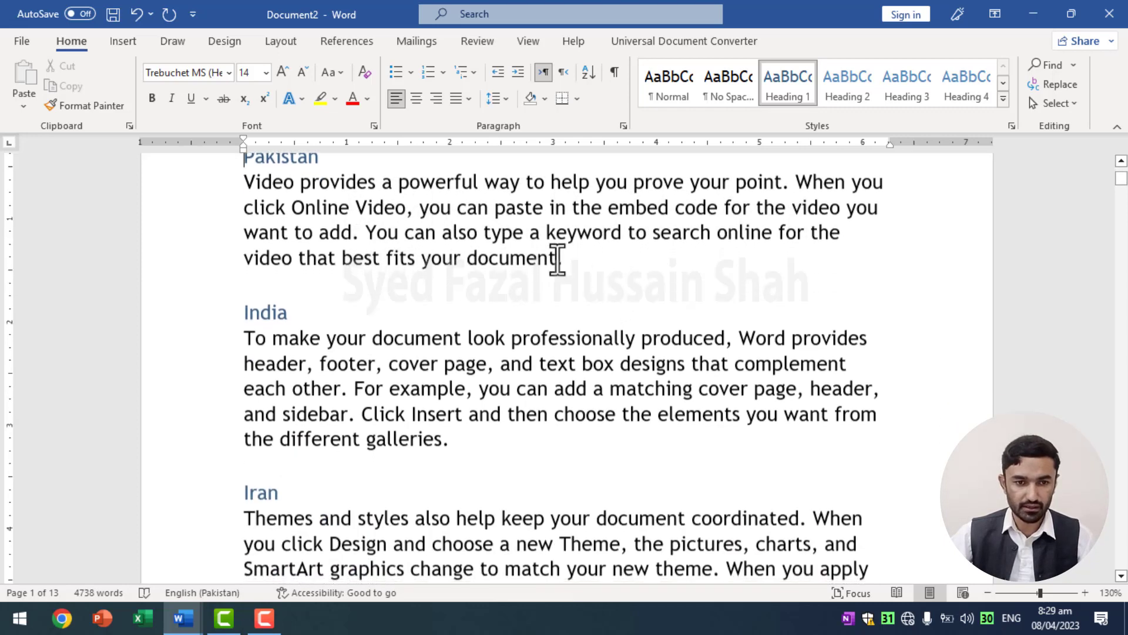
- Try the Centered and Casual style sets, then settle on Shaded
{"action": "left_click", "coordinate": [227, 41]}
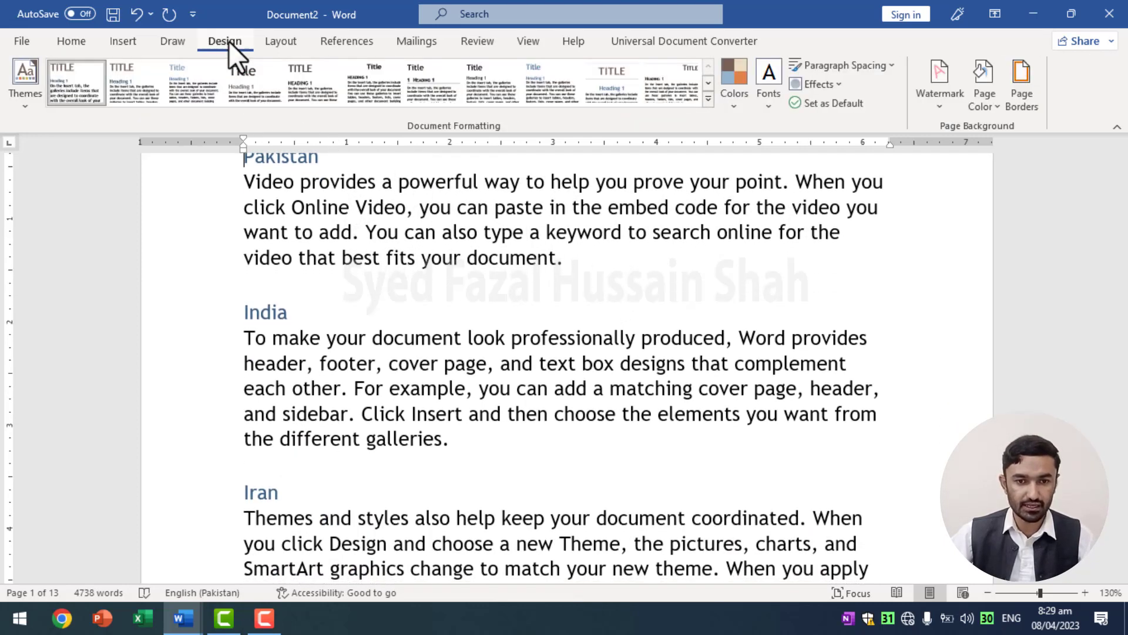
{"action": "left_click", "coordinate": [707, 97]}
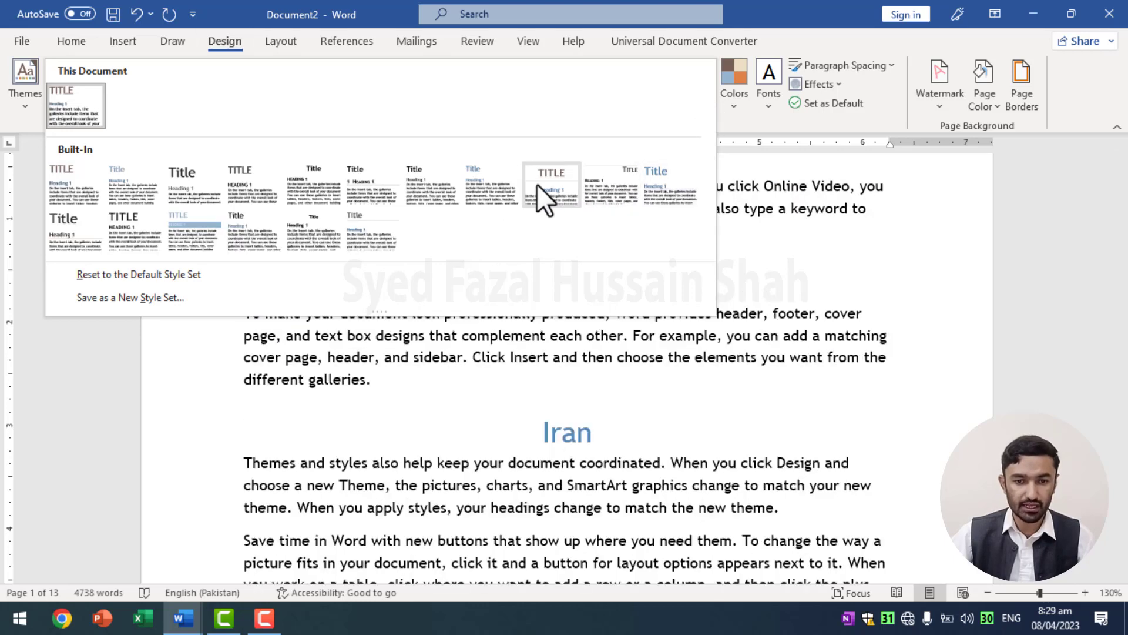
{"action": "left_click", "coordinate": [537, 185]}
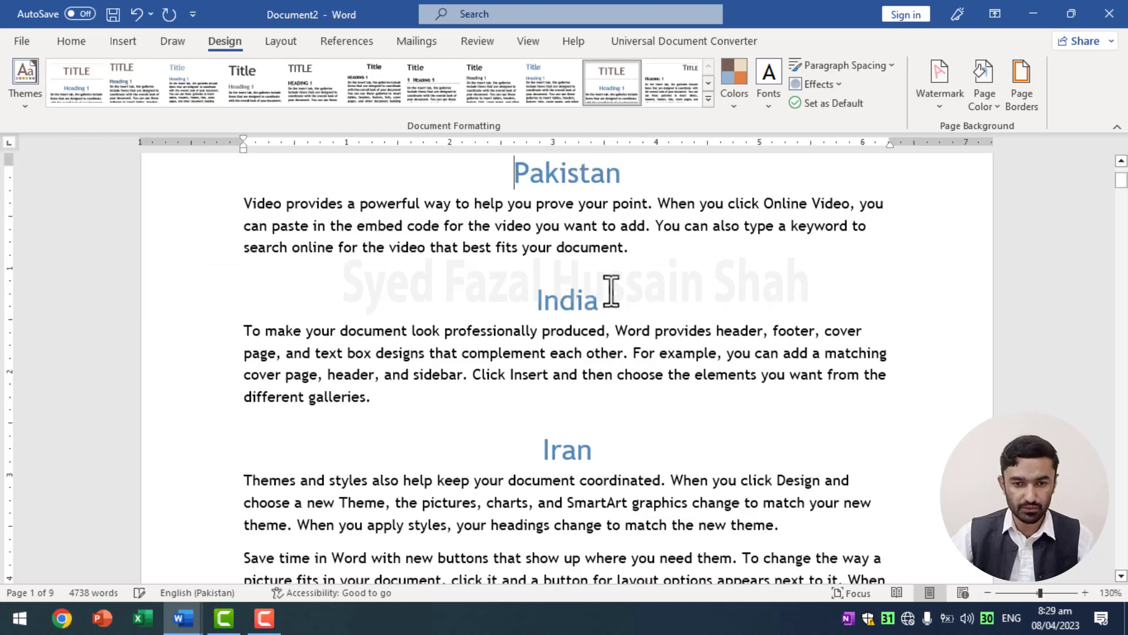
{"action": "scroll", "coordinate": [680, 292], "scroll_direction": "up", "scroll_amount": 3}
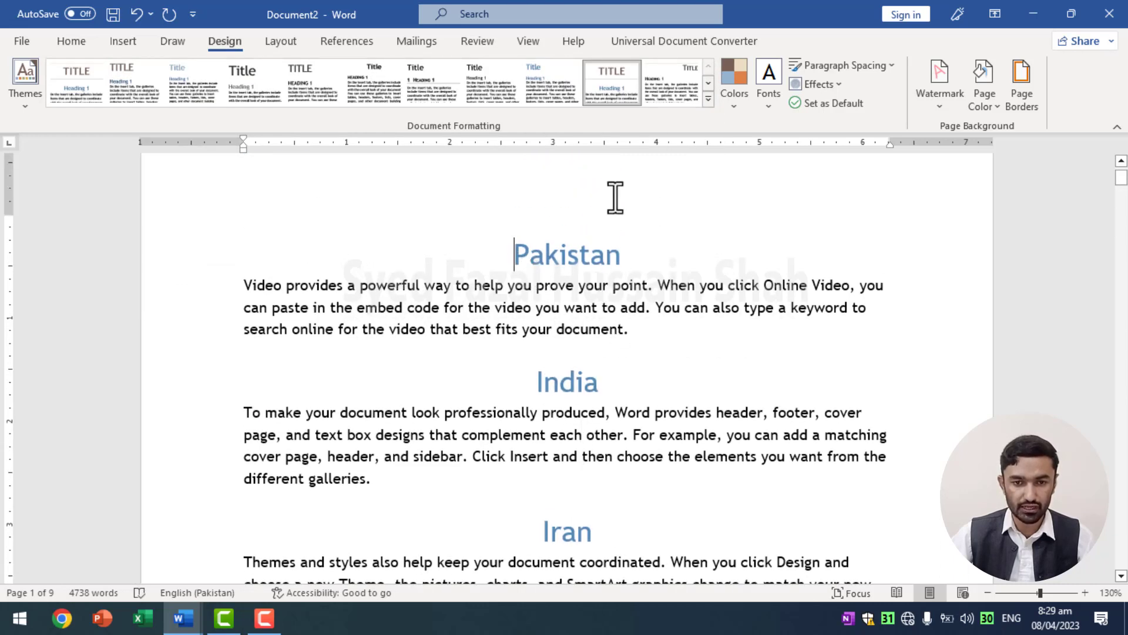
{"action": "left_click", "coordinate": [541, 79]}
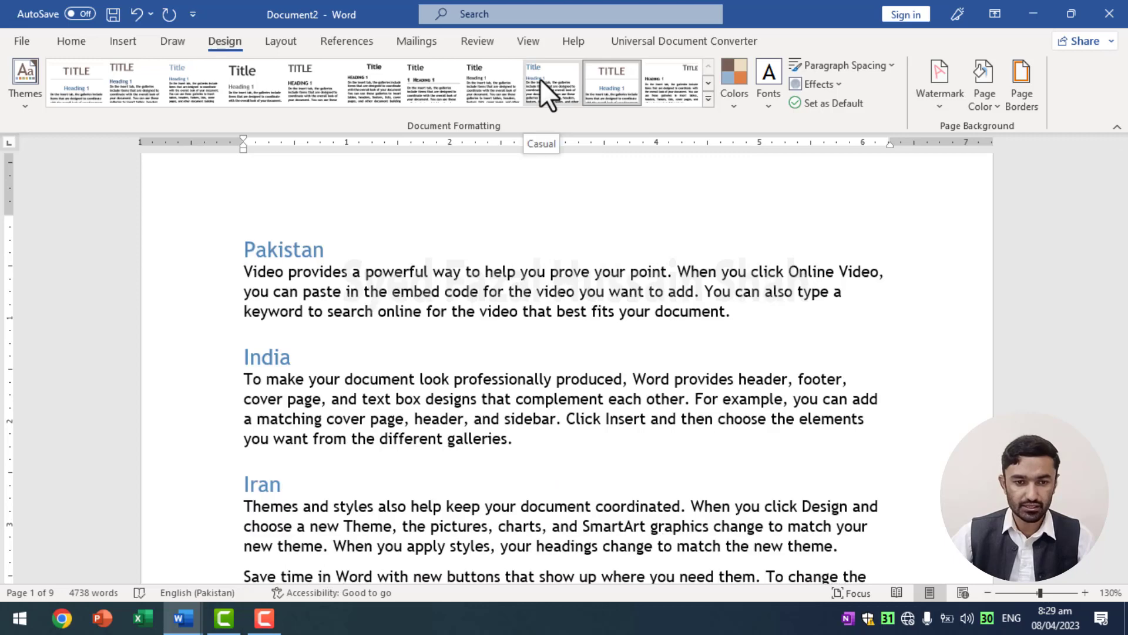
{"action": "left_click", "coordinate": [708, 99]}
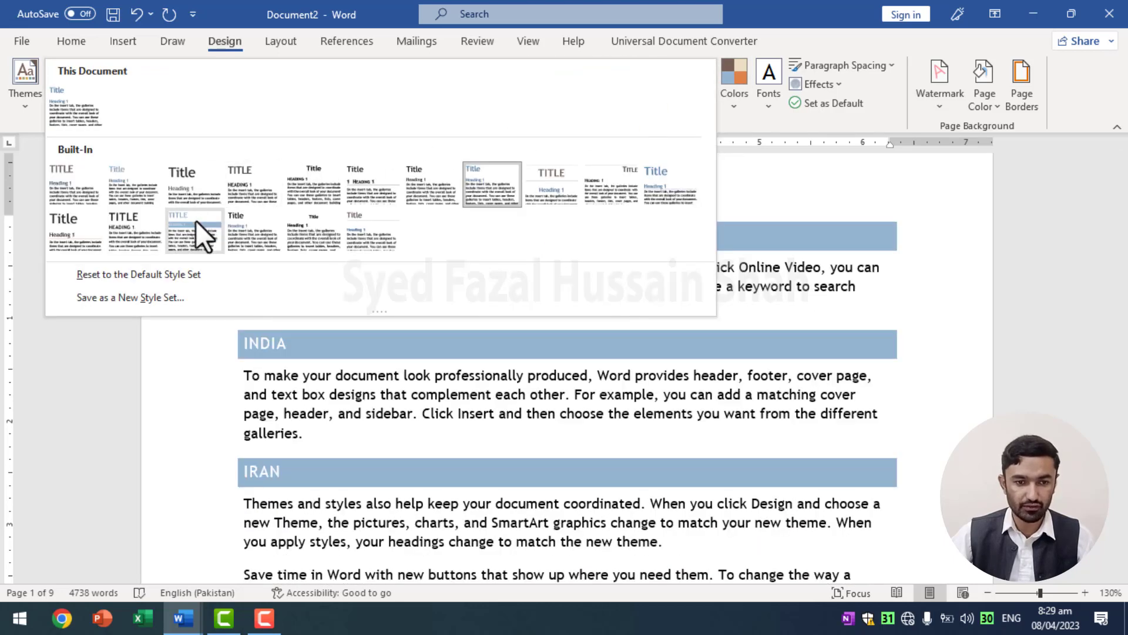
{"action": "left_click", "coordinate": [196, 220]}
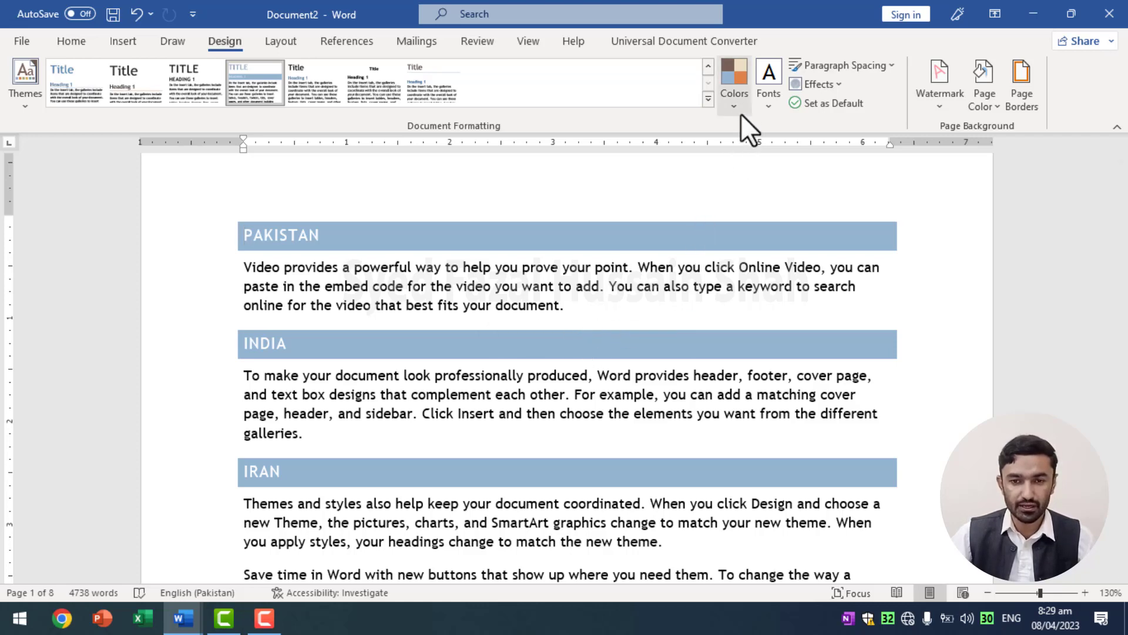
- Preview the Green colour scheme, then apply Red so the heading bands turn dark red
{"action": "left_click", "coordinate": [740, 98]}
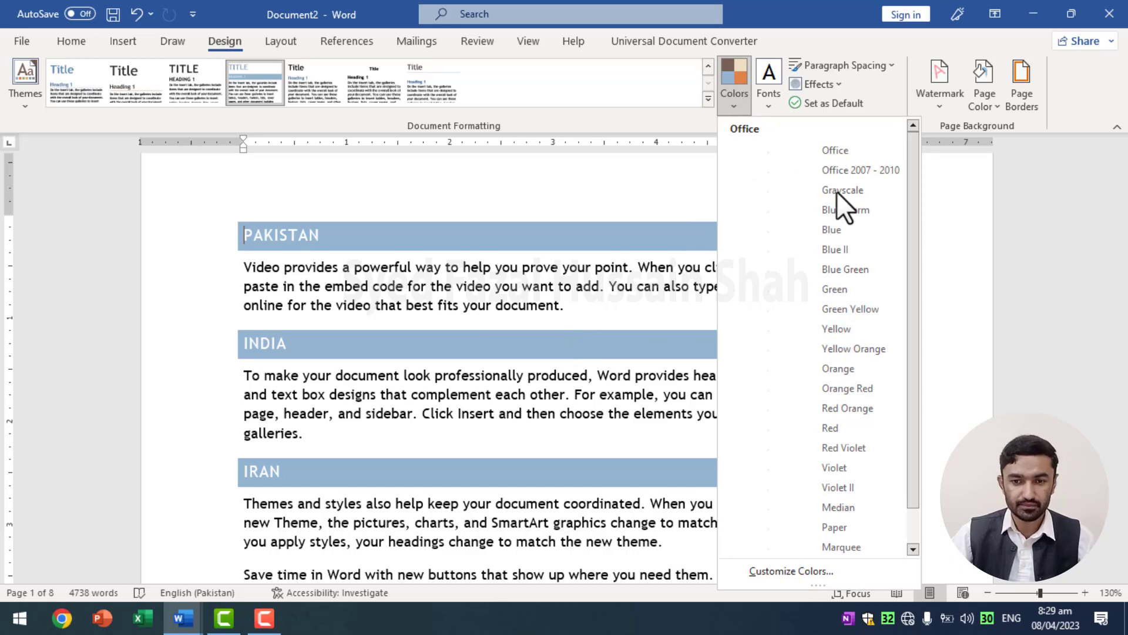
{"action": "left_click", "coordinate": [830, 288]}
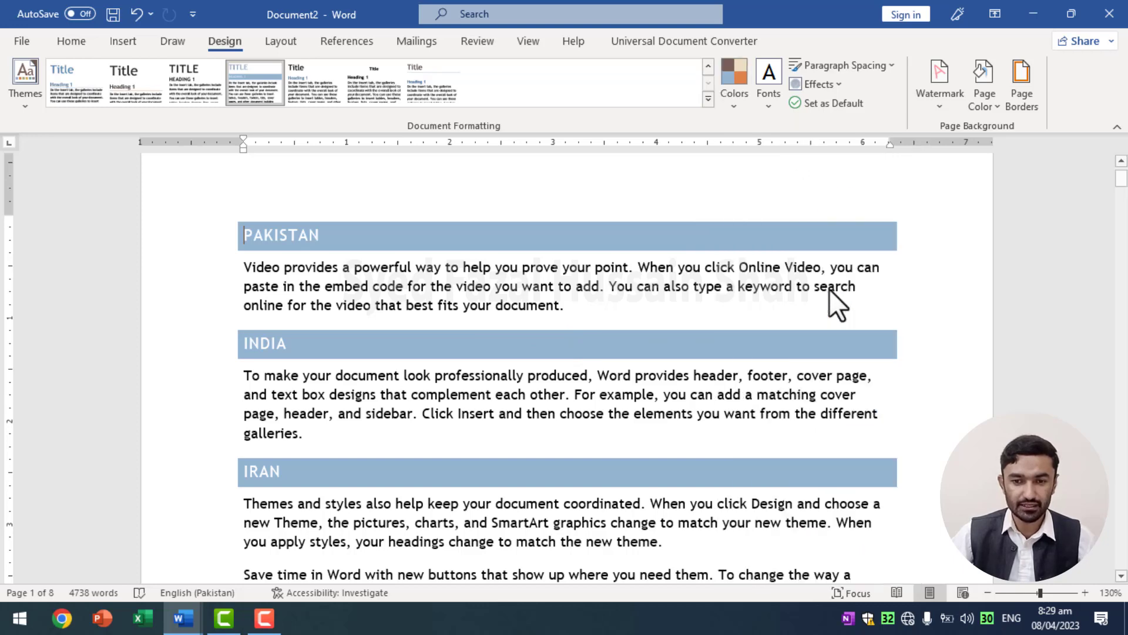
{"action": "left_click", "coordinate": [736, 94]}
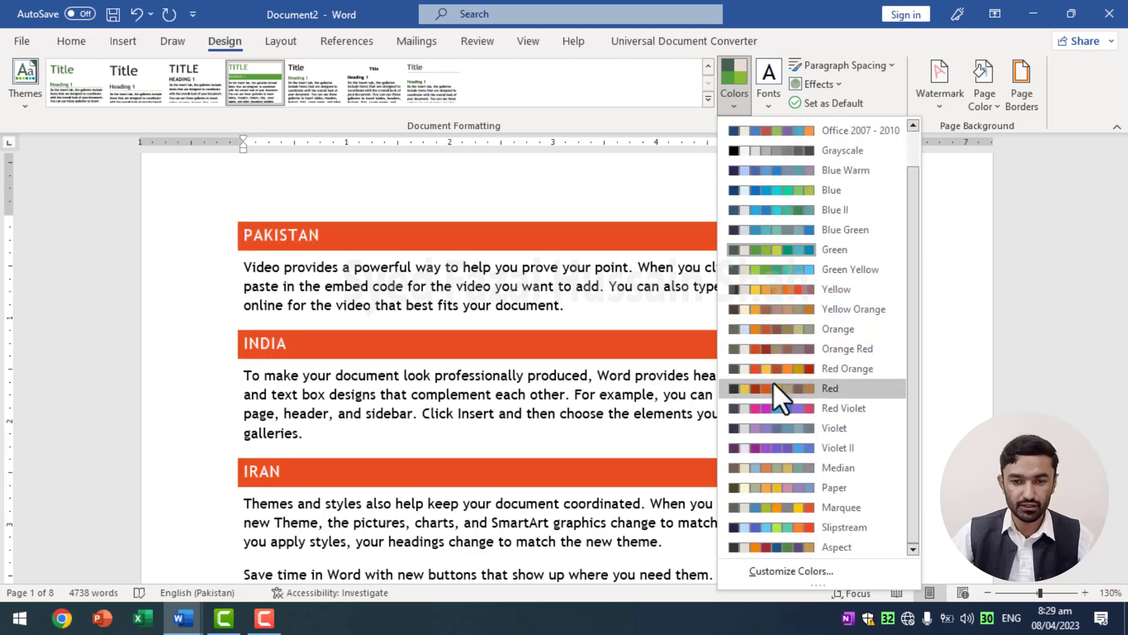
{"action": "left_click", "coordinate": [773, 386]}
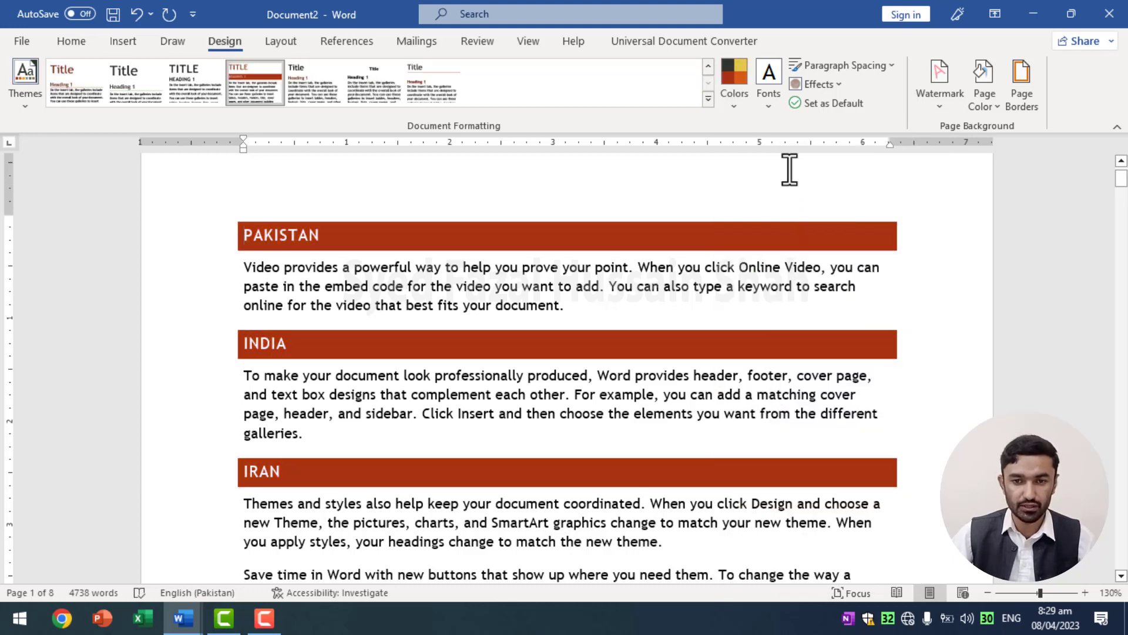
{"action": "left_click", "coordinate": [775, 97]}
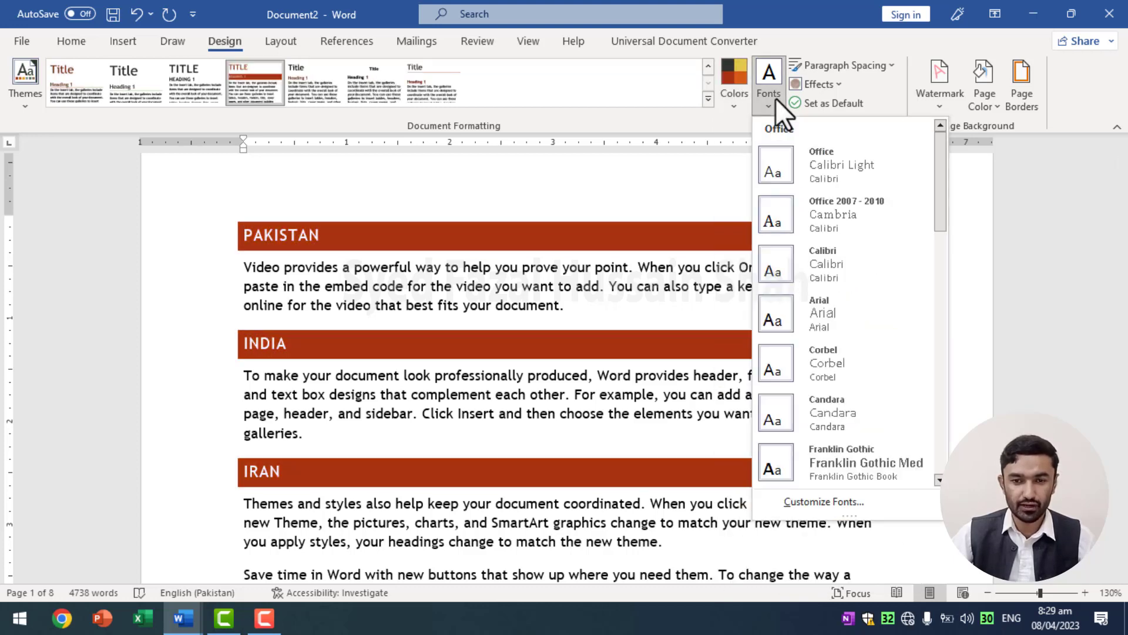
- Browse the theme font sets and apply Calibri for both headings and body text
{"action": "left_click_drag", "start_coordinate": [943, 192], "coordinate": [943, 253]}
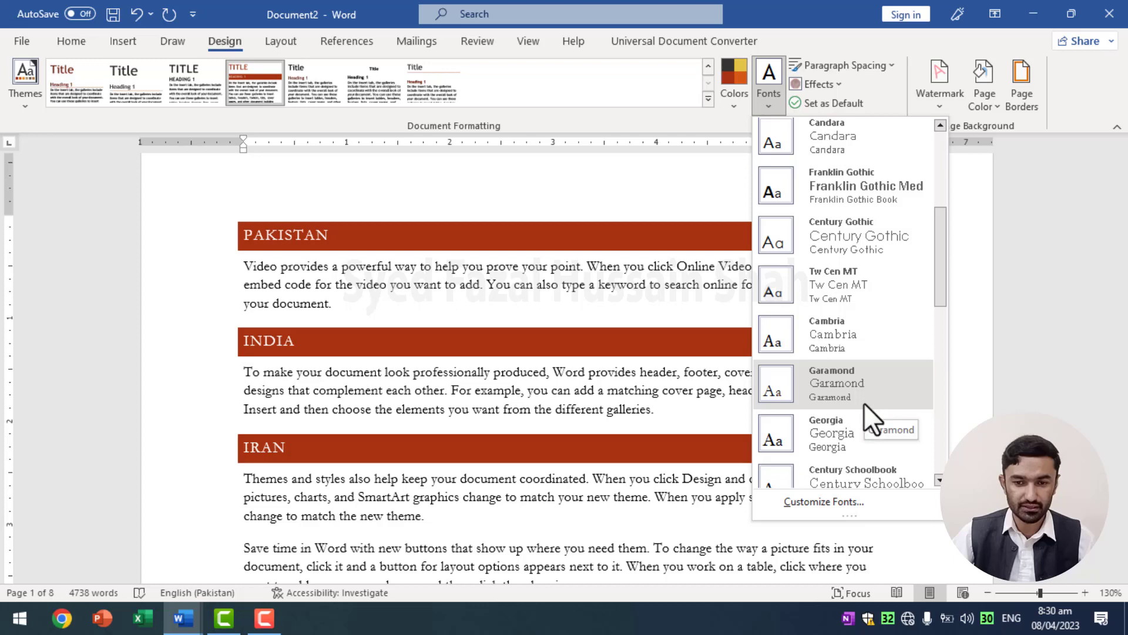
{"action": "scroll", "coordinate": [864, 403], "scroll_direction": "down", "scroll_amount": 5}
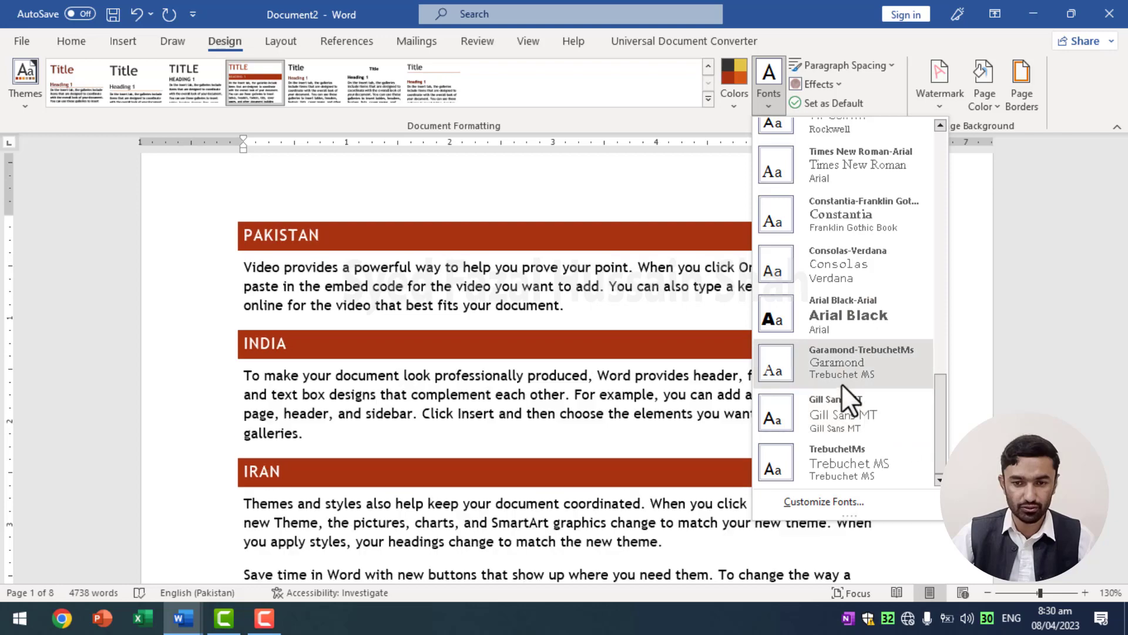
{"action": "scroll", "coordinate": [842, 376], "scroll_direction": "up", "scroll_amount": 5}
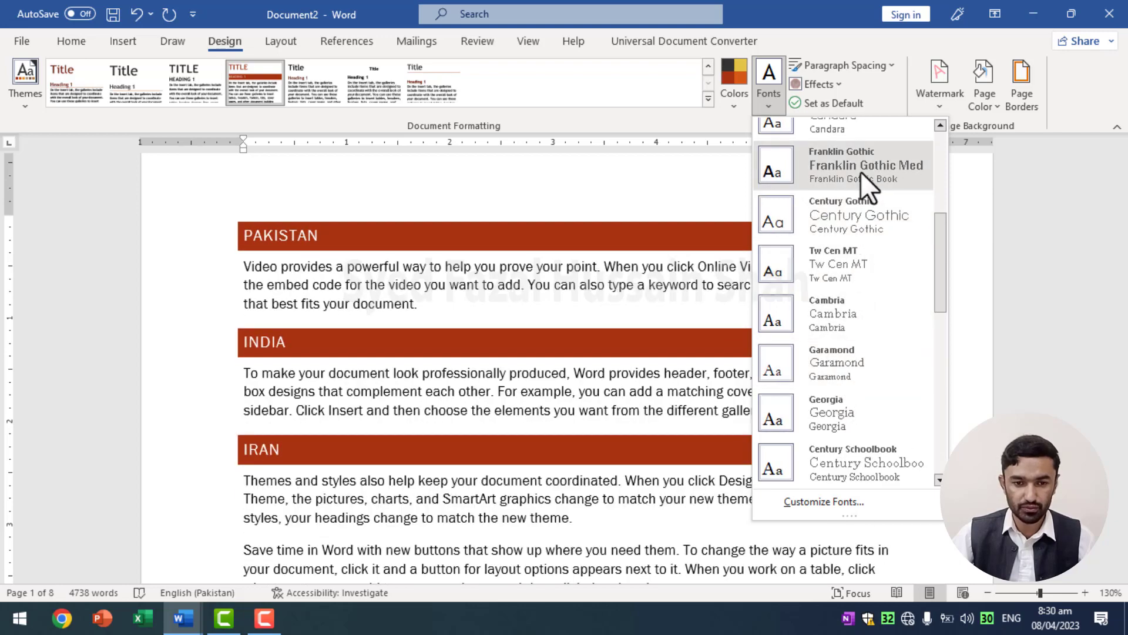
{"action": "scroll", "coordinate": [861, 171], "scroll_direction": "up", "scroll_amount": 3}
{"action": "scroll", "coordinate": [861, 171], "scroll_direction": "up", "scroll_amount": 3}
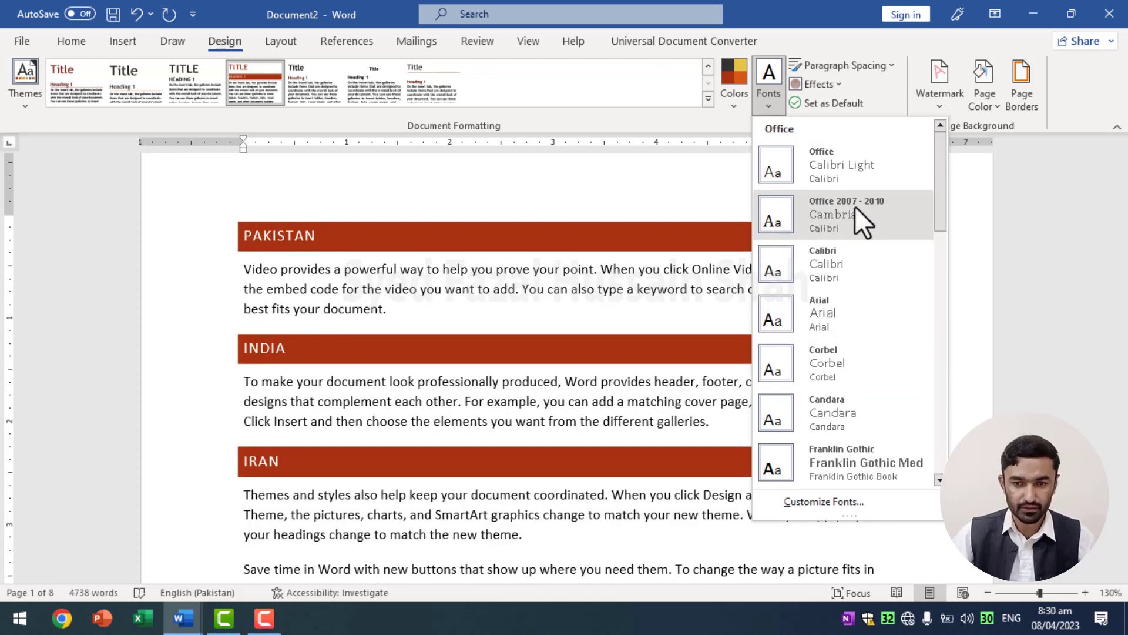
{"action": "left_click", "coordinate": [856, 252]}
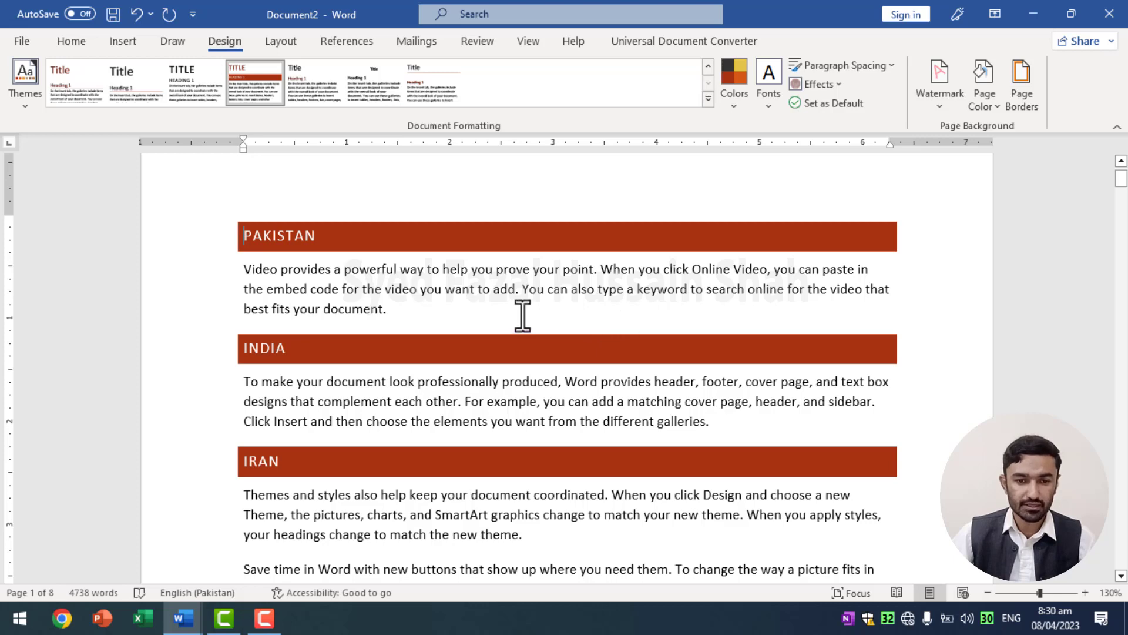
- Preview the Frame theme without applying any theme, then bring up the Draw tab
{"action": "left_click", "coordinate": [27, 94]}
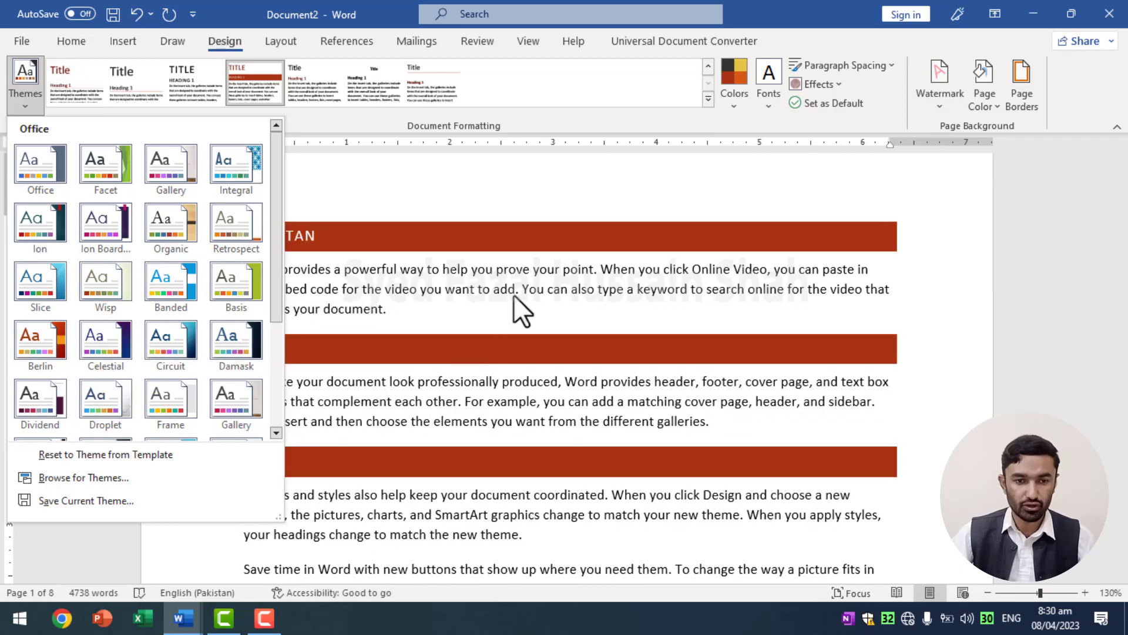
{"action": "left_click", "coordinate": [513, 294]}
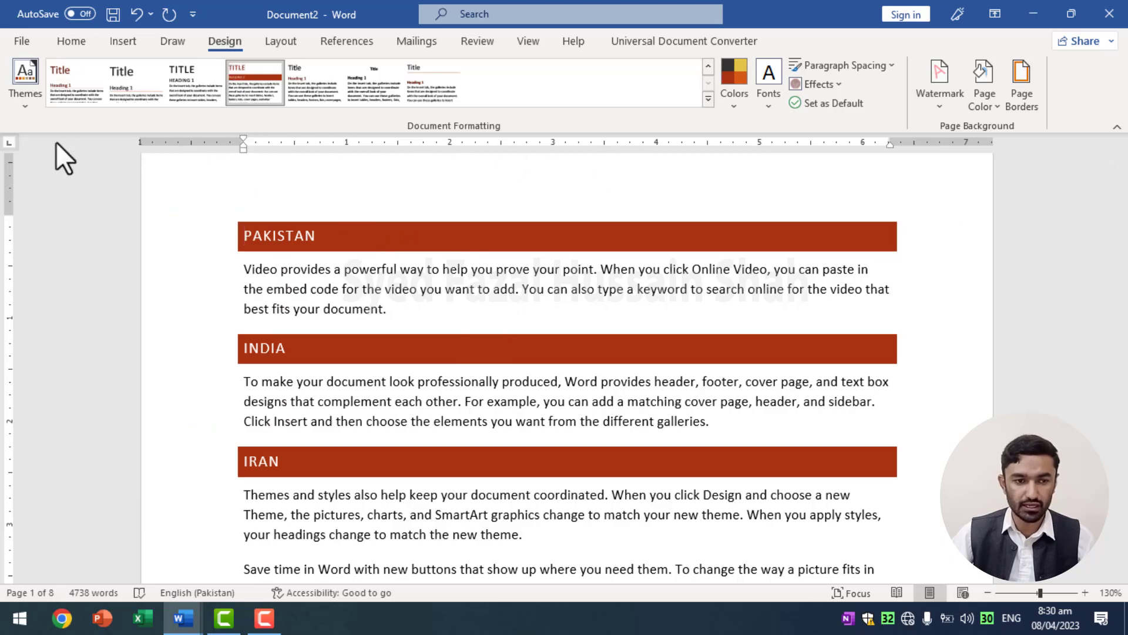
{"action": "left_click", "coordinate": [180, 45]}
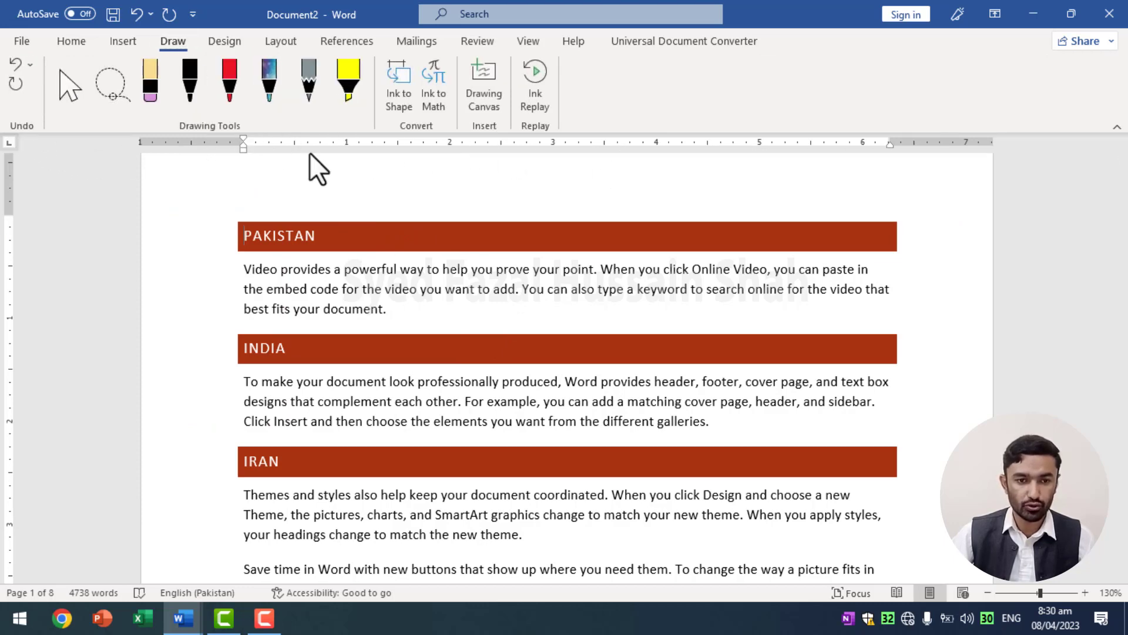